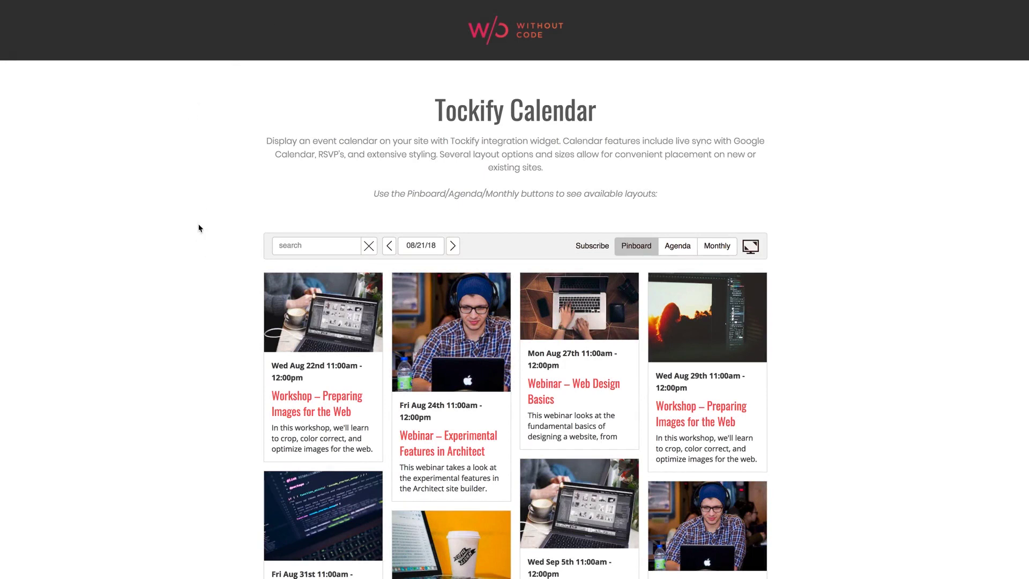
# Scroll through the pricing page to review the Tockify plans
pyautogui.scroll(-1, 199, 233)
pyautogui.scroll(-3, 199, 233)
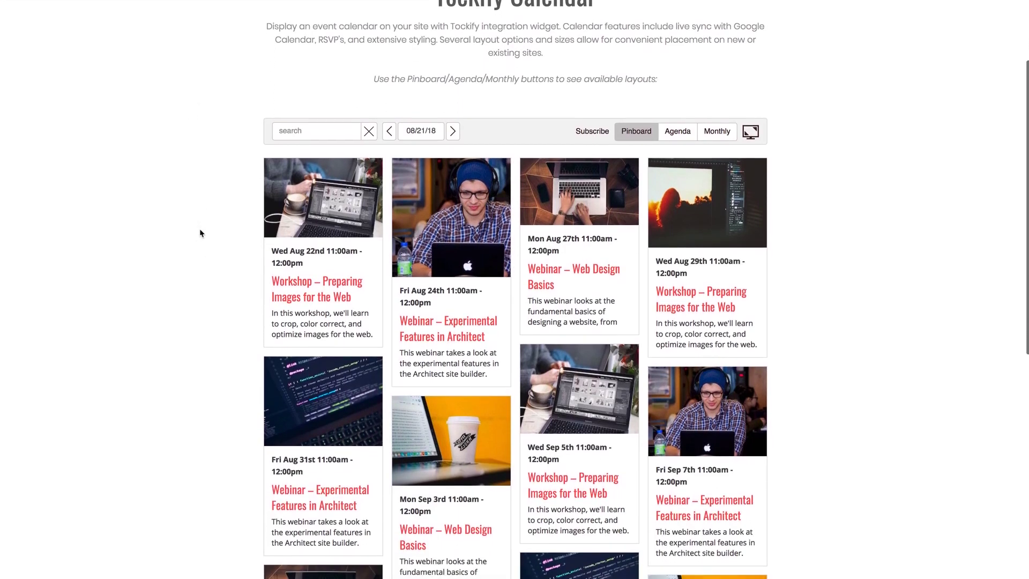
pyautogui.scroll(-1, 200, 233)
pyautogui.scroll(3, 199, 233)
pyautogui.scroll(1, 200, 233)
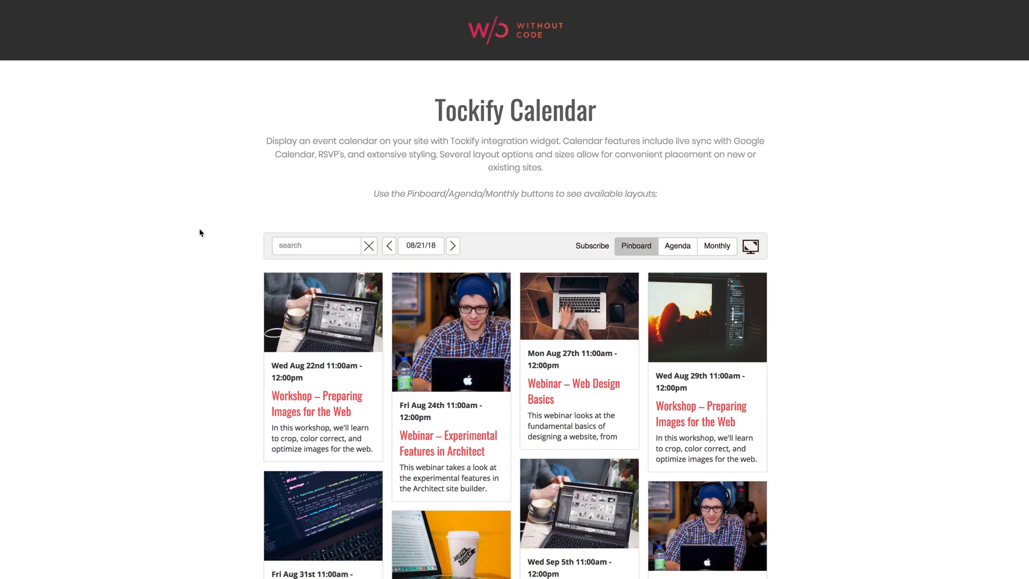
pyautogui.scroll(-5, 189, 232)
pyautogui.scroll(-7, 189, 233)
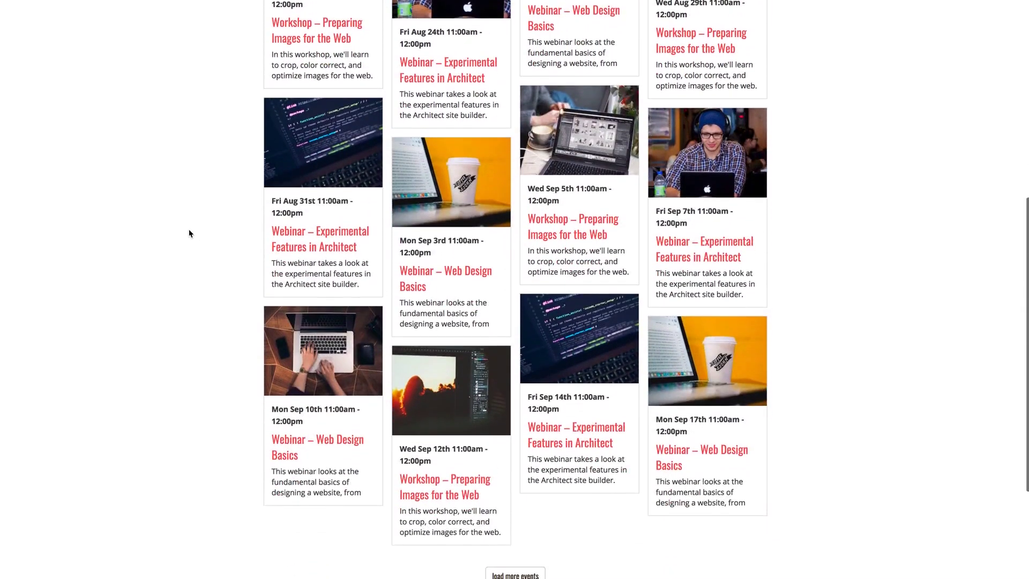
pyautogui.scroll(-2, 189, 233)
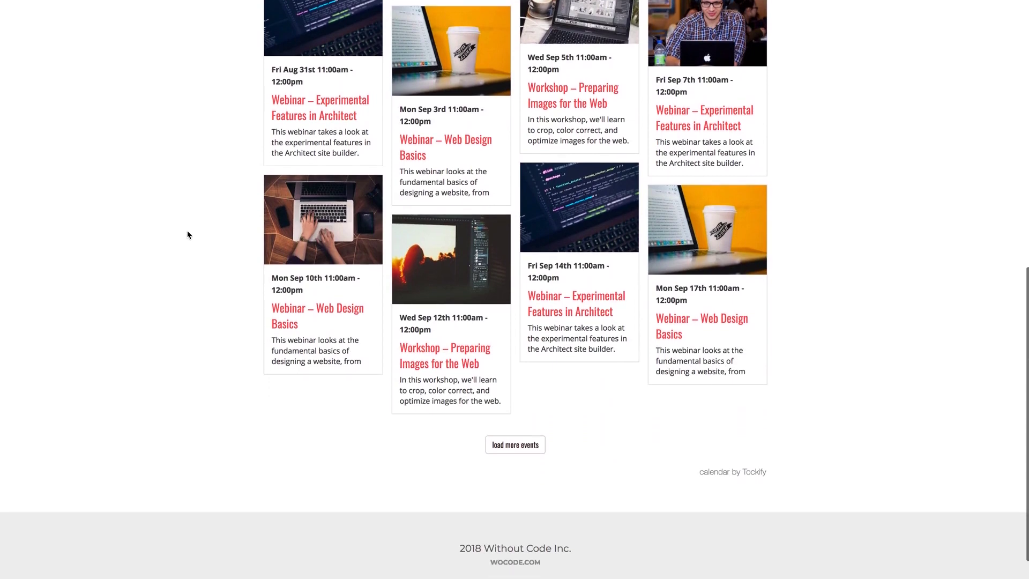
pyautogui.scroll(10, 187, 234)
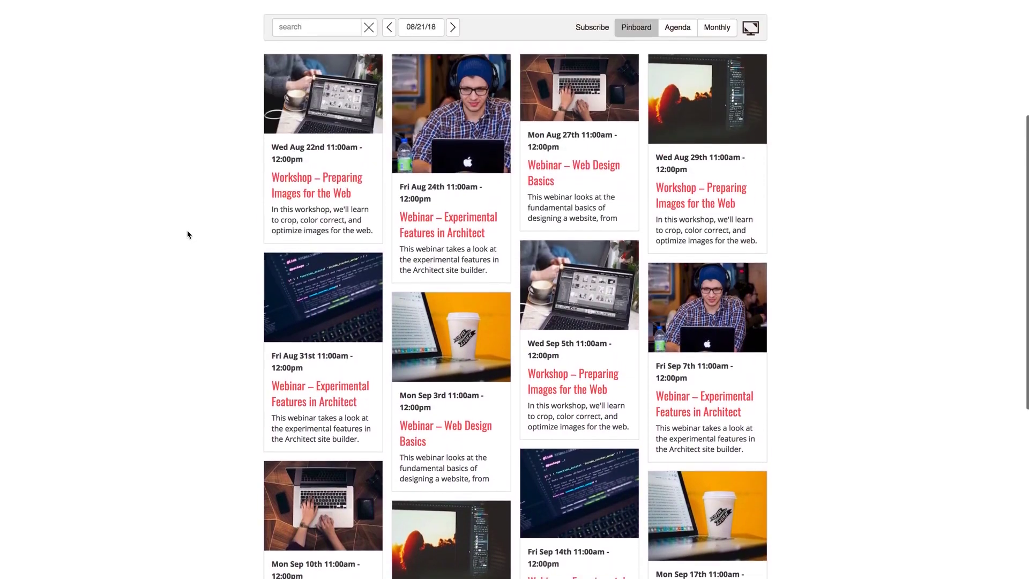
pyautogui.scroll(2, 187, 234)
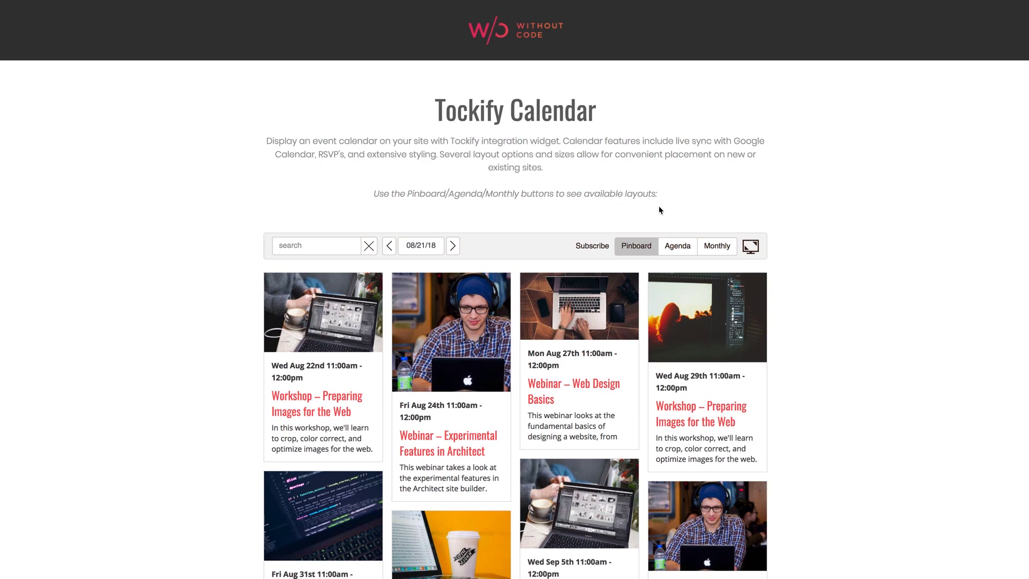
# Preview the demo calendar as an Agenda list, an August 2018 month grid, then Pinboard
pyautogui.click(678, 247)
pyautogui.scroll(-2, 839, 355)
pyautogui.scroll(-4, 839, 355)
pyautogui.scroll(3, 839, 355)
pyautogui.scroll(2, 839, 355)
pyautogui.click(715, 213)
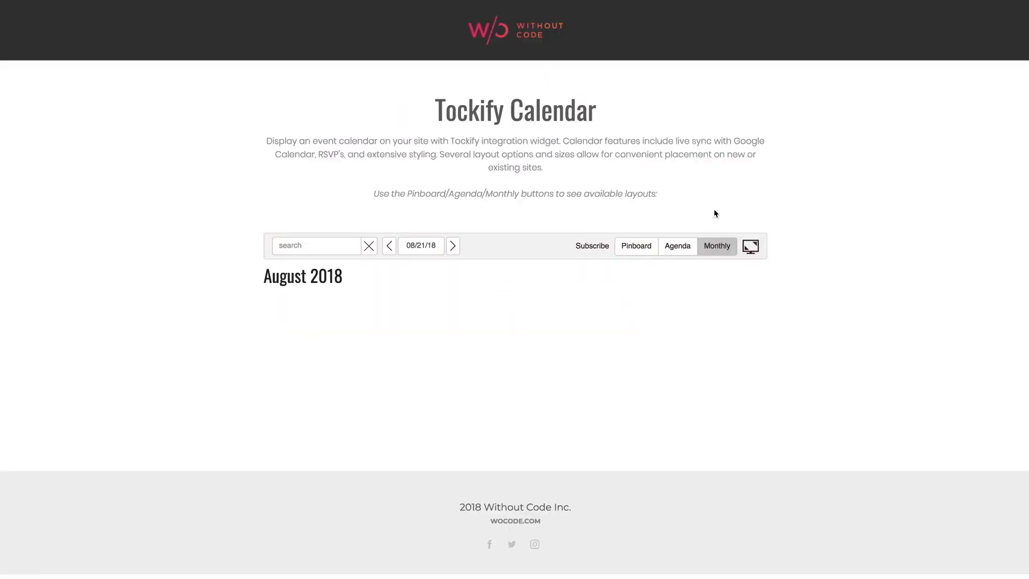
pyautogui.scroll(-3, 870, 316)
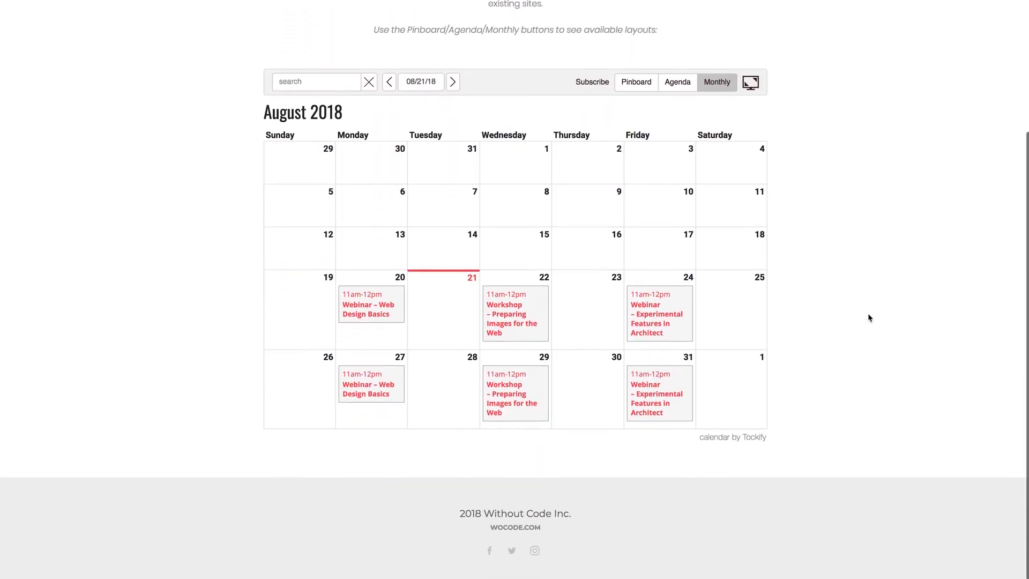
pyautogui.scroll(3, 867, 315)
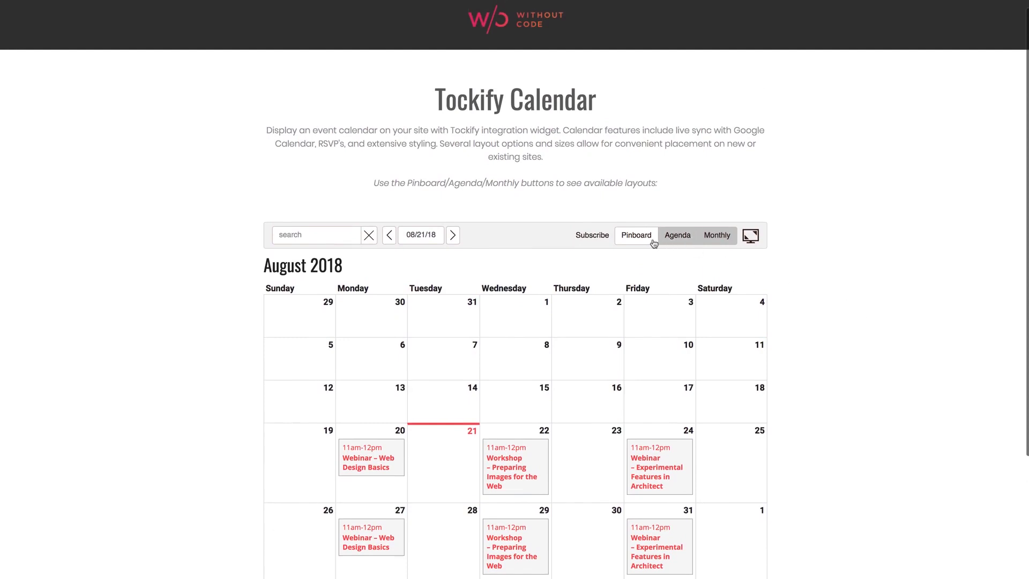
pyautogui.click(637, 236)
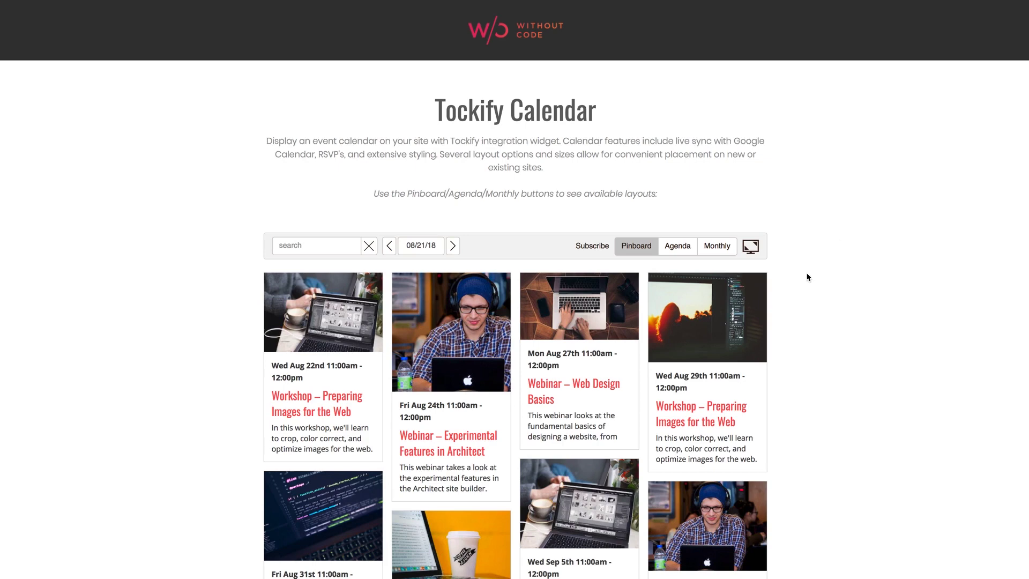
# Cycle the demo calendar through Agenda, Monthly and Pinboard layouts a second time
pyautogui.scroll(-4, 806, 279)
pyautogui.scroll(-4, 806, 291)
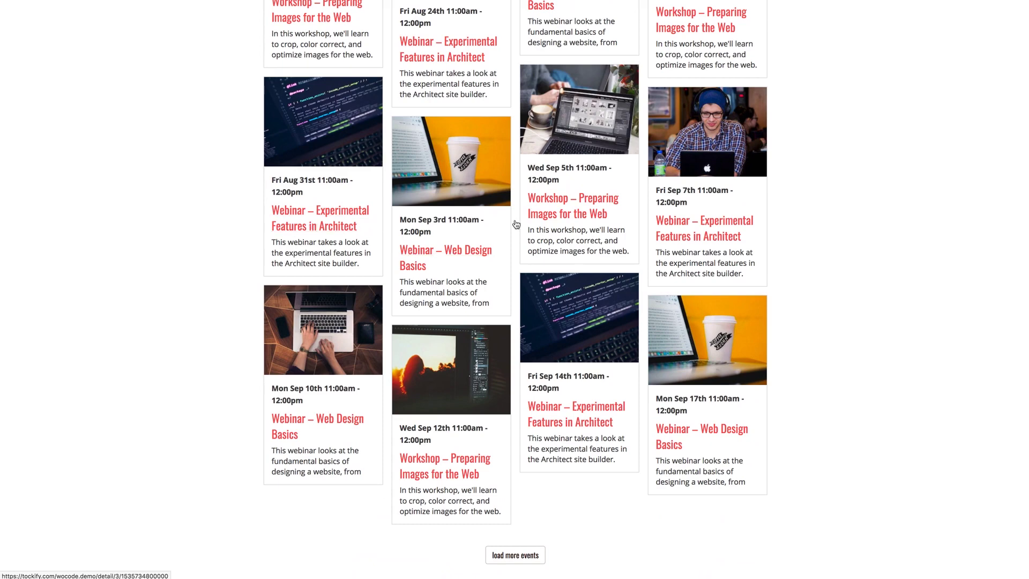
pyautogui.scroll(15, 816, 234)
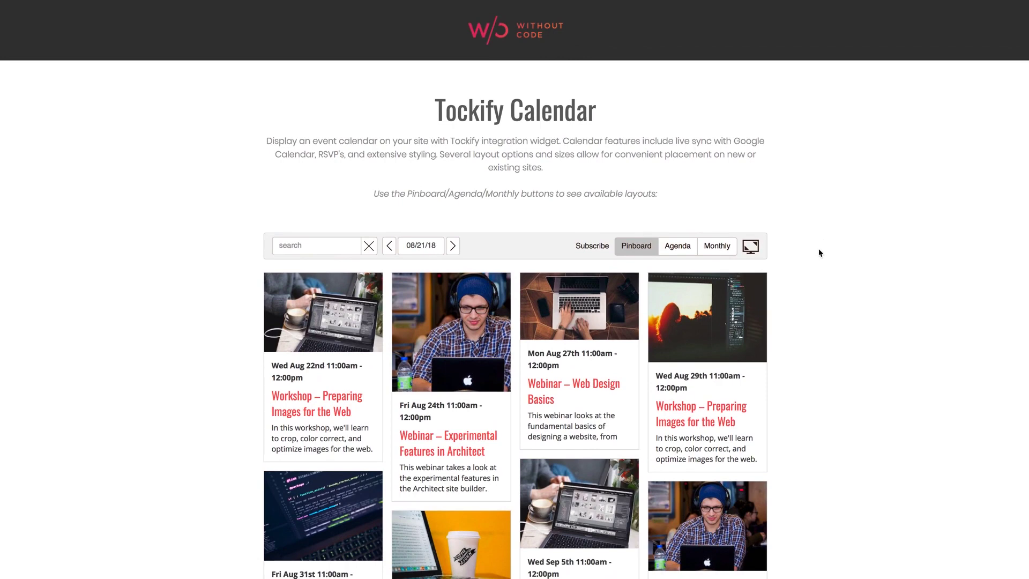
pyautogui.click(684, 246)
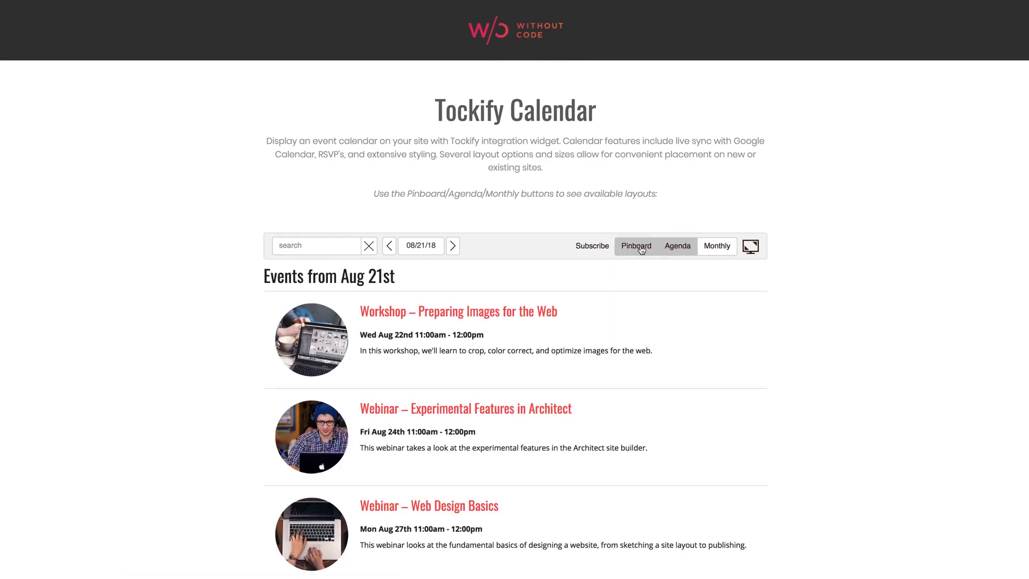
pyautogui.scroll(-10, 610, 260)
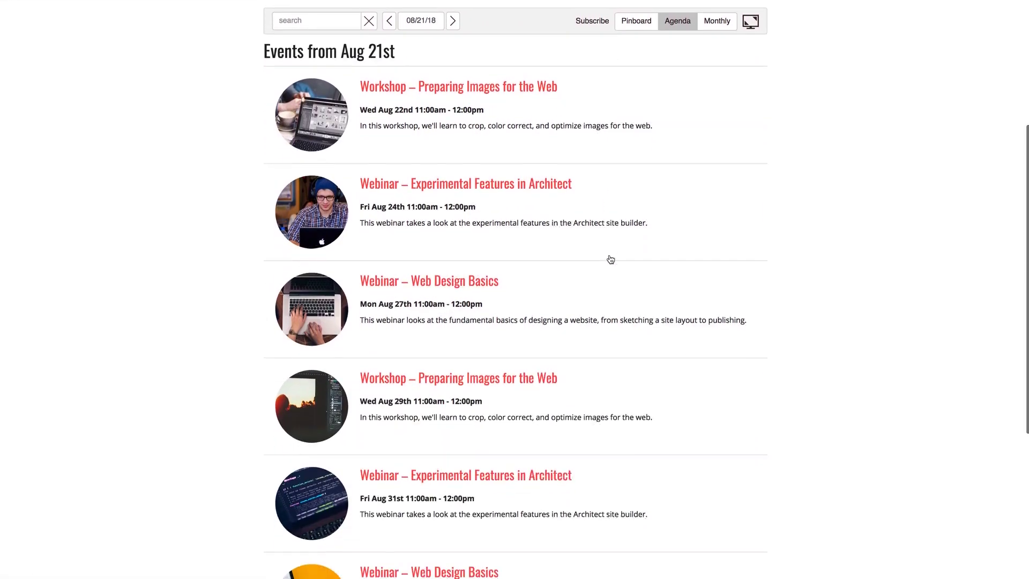
pyautogui.scroll(7, 562, 166)
pyautogui.scroll(3, 560, 171)
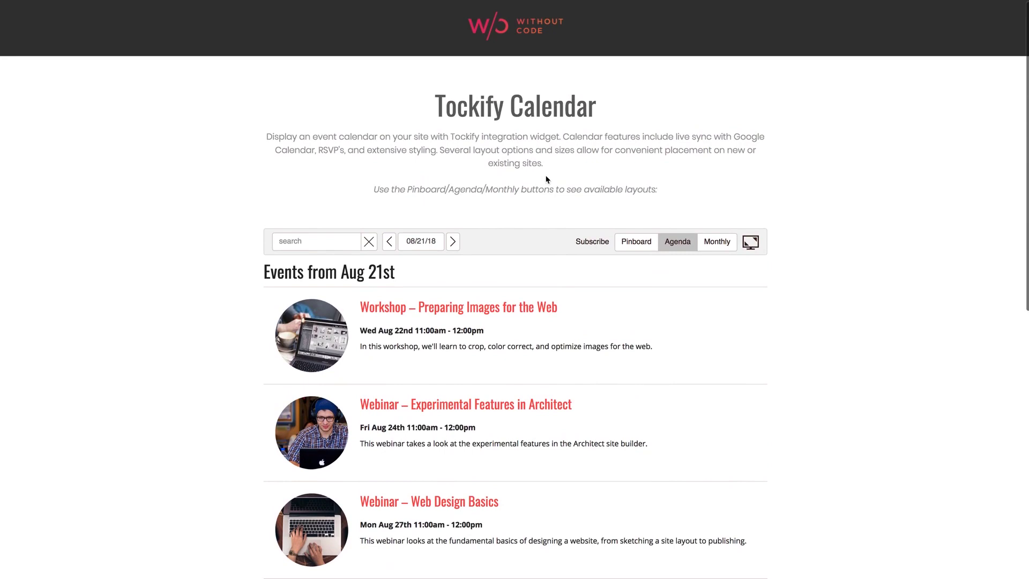
pyautogui.click(725, 248)
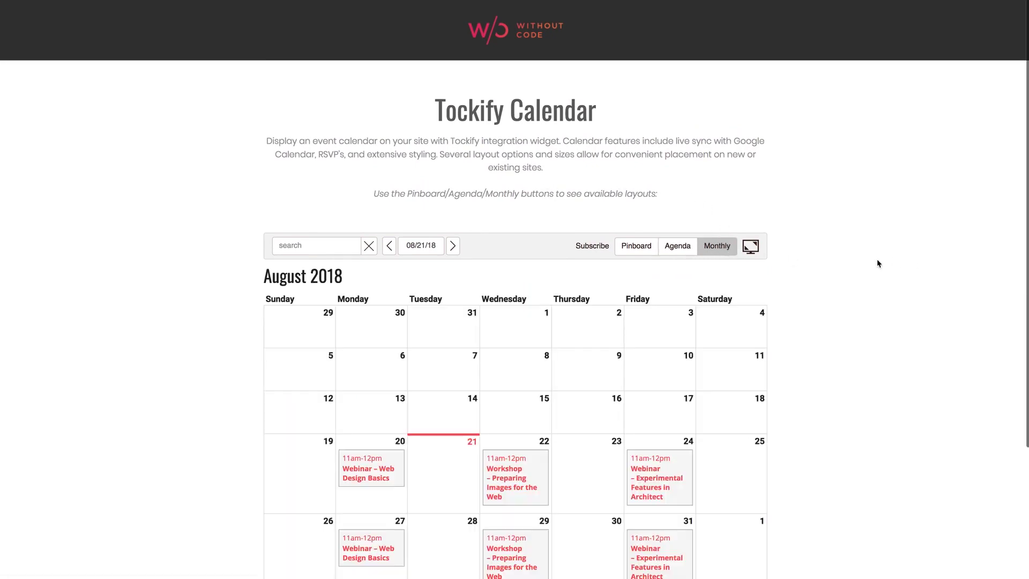
pyautogui.scroll(-5, 877, 262)
pyautogui.scroll(5, 879, 263)
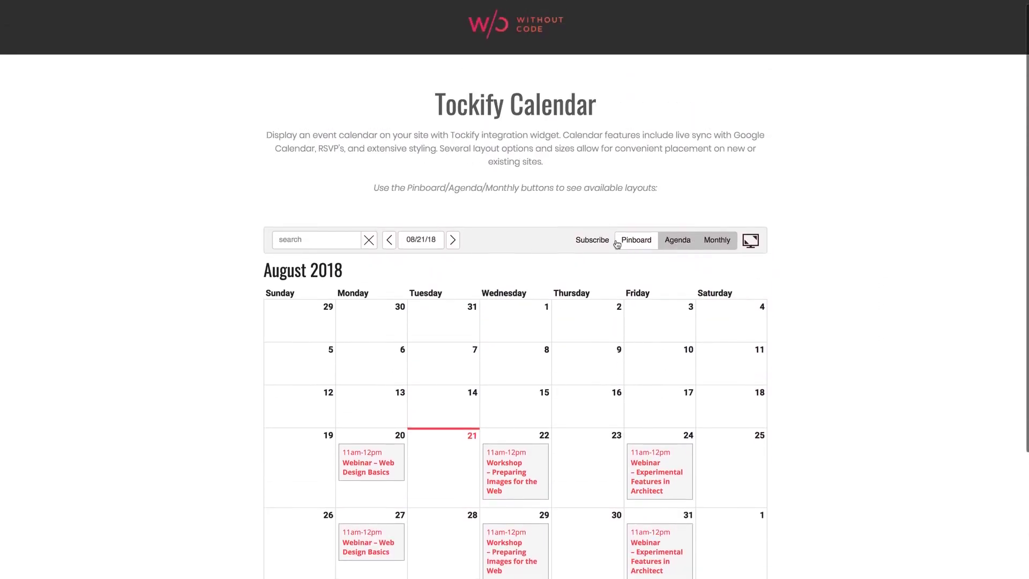
pyautogui.click(626, 245)
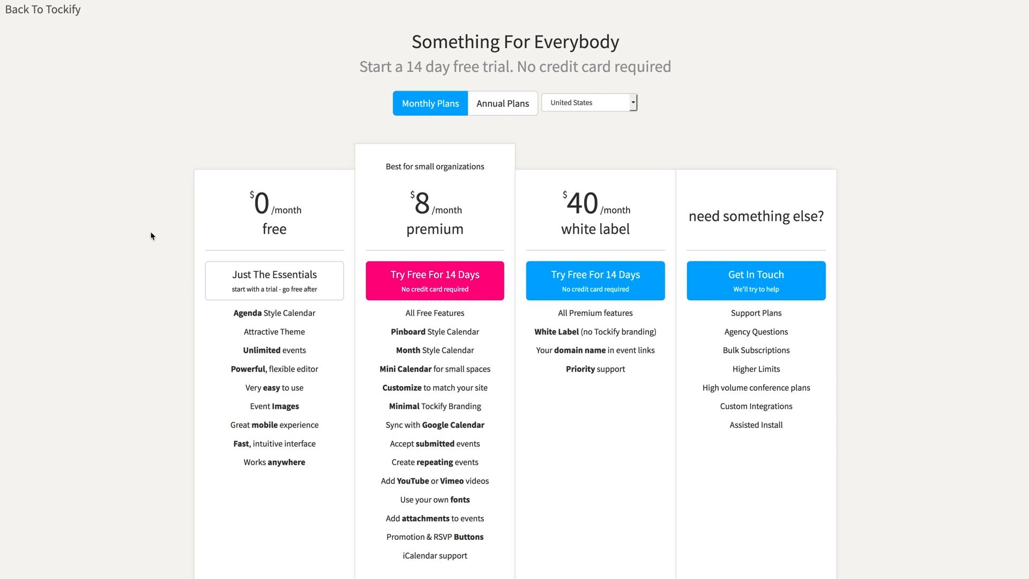
# Scroll through the homepage's pinboard of demo events
pyautogui.scroll(-2, 151, 234)
pyautogui.scroll(2, 150, 236)
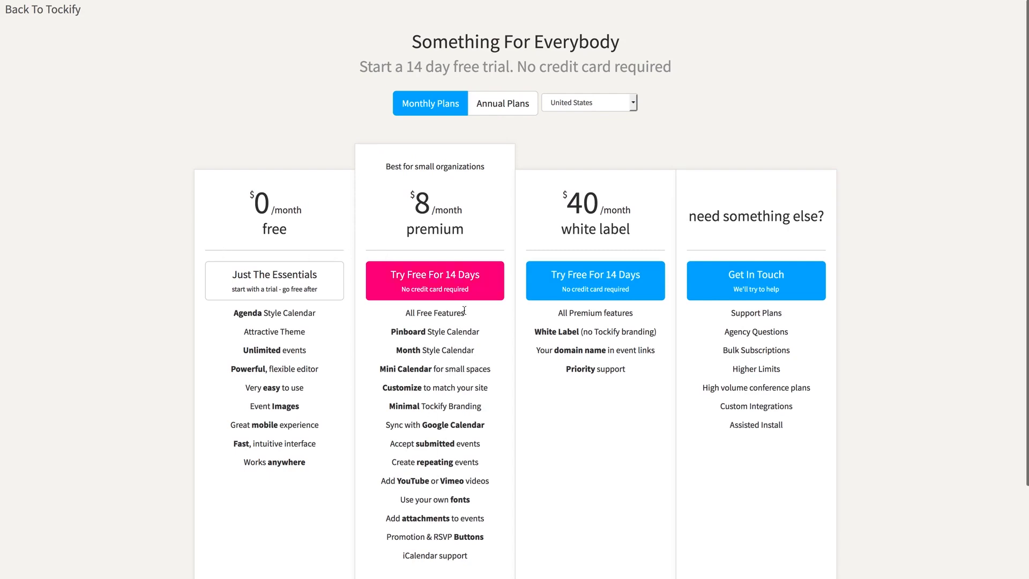
pyautogui.scroll(-1, 468, 320)
pyautogui.scroll(1, 466, 322)
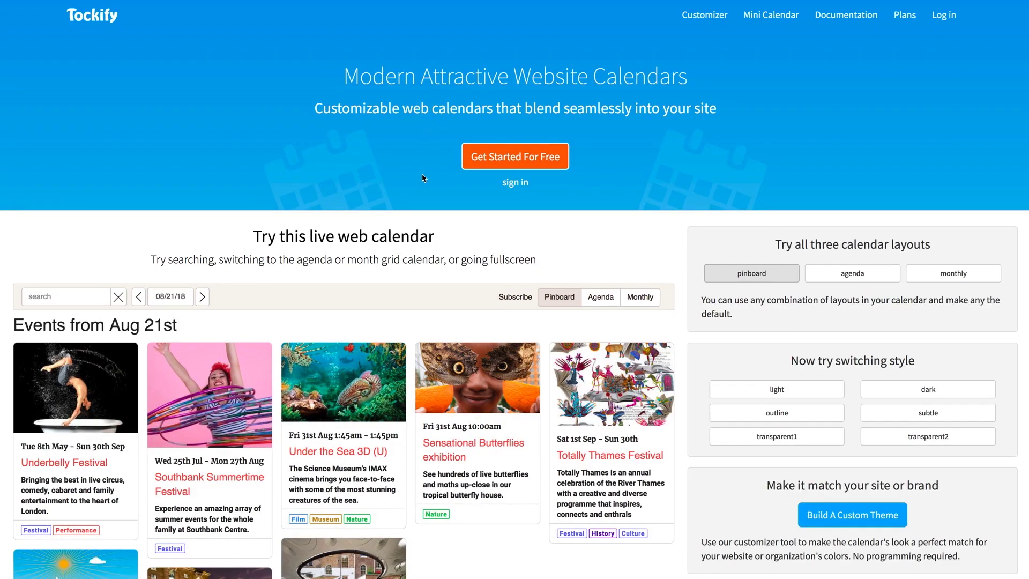
# Sign up for free with the user's name, e-mail and password, accepting the Terms of Service
pyautogui.click(499, 163)
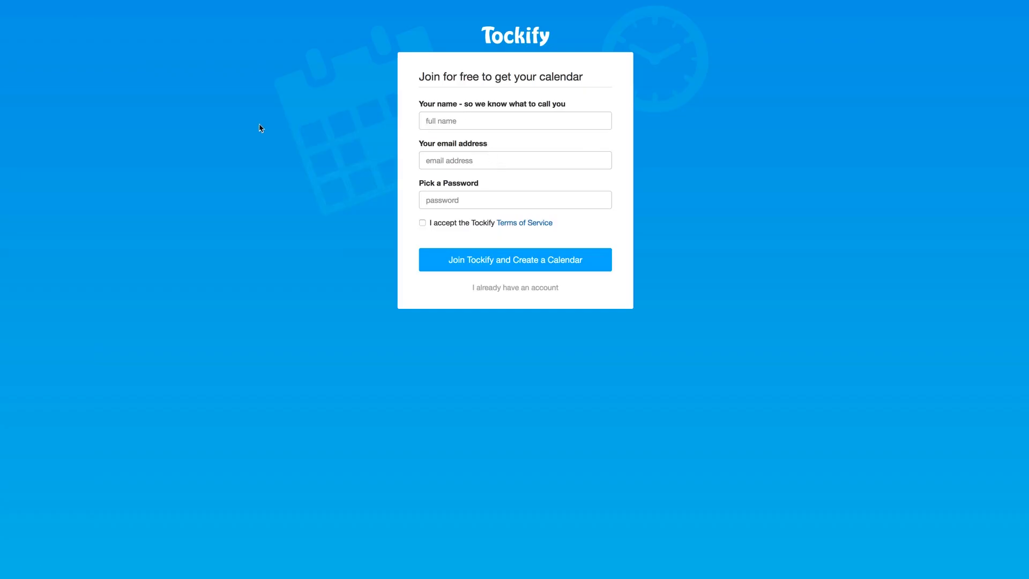
pyautogui.write('Ashton Bingham')
pyautogui.press('Tab')
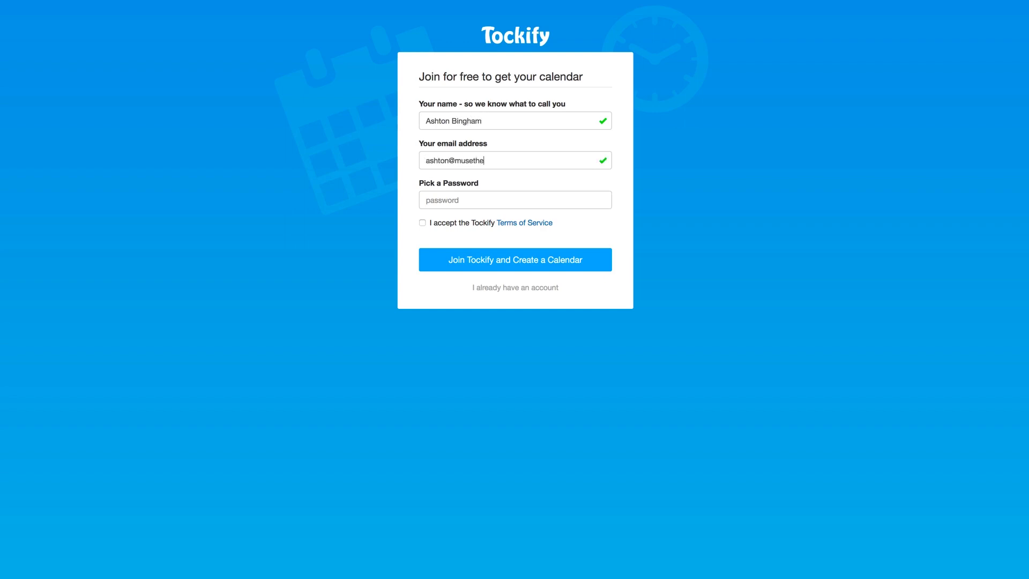
pyautogui.press('Tab')
pyautogui.write('••••••••••')
pyautogui.click(422, 223)
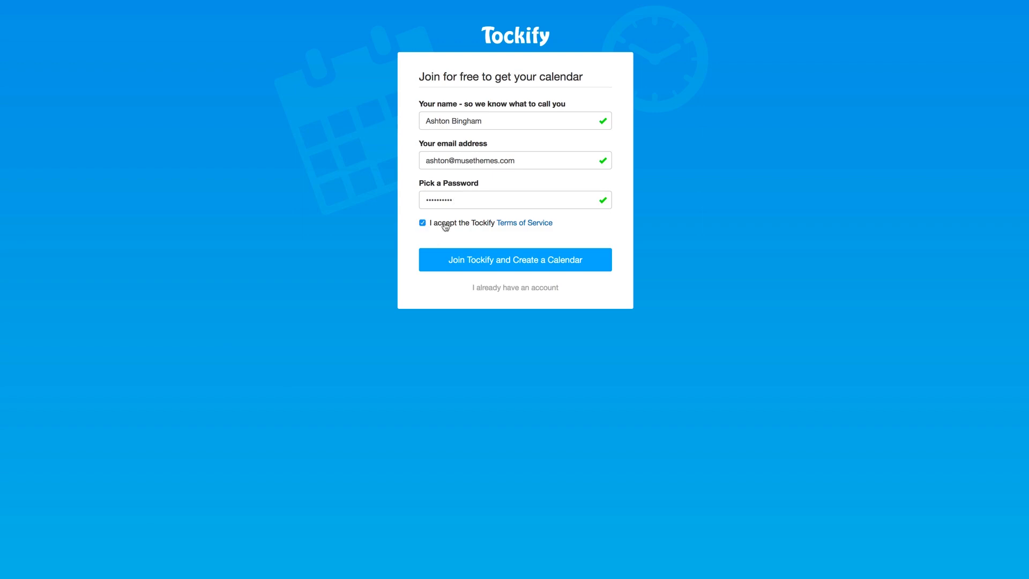
pyautogui.click(482, 262)
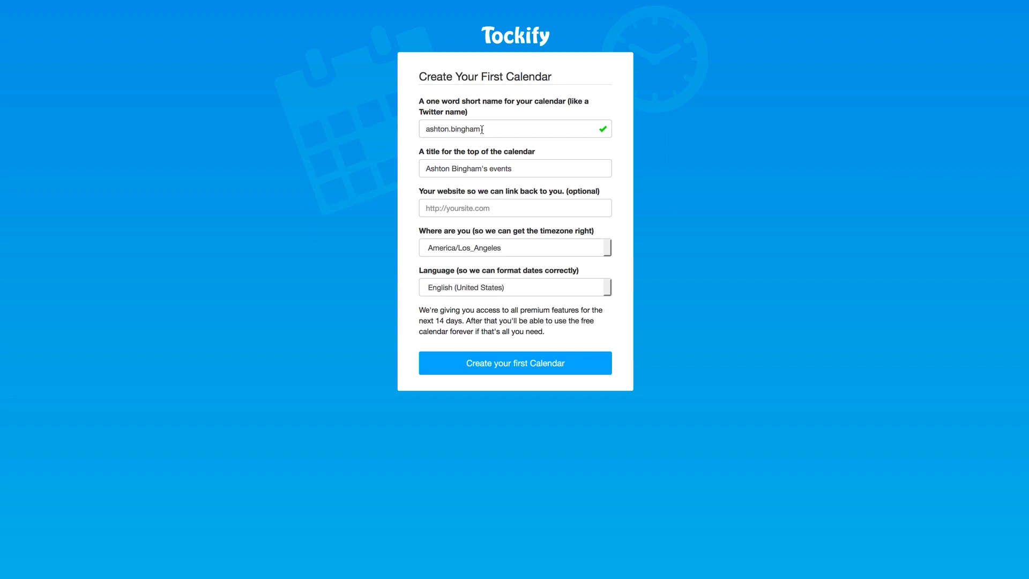
# Replace the suggested calendar short name with a custom short name
pyautogui.moveTo(482, 129); pyautogui.dragTo(397, 134)
pyautogui.write('ashton.wocode')
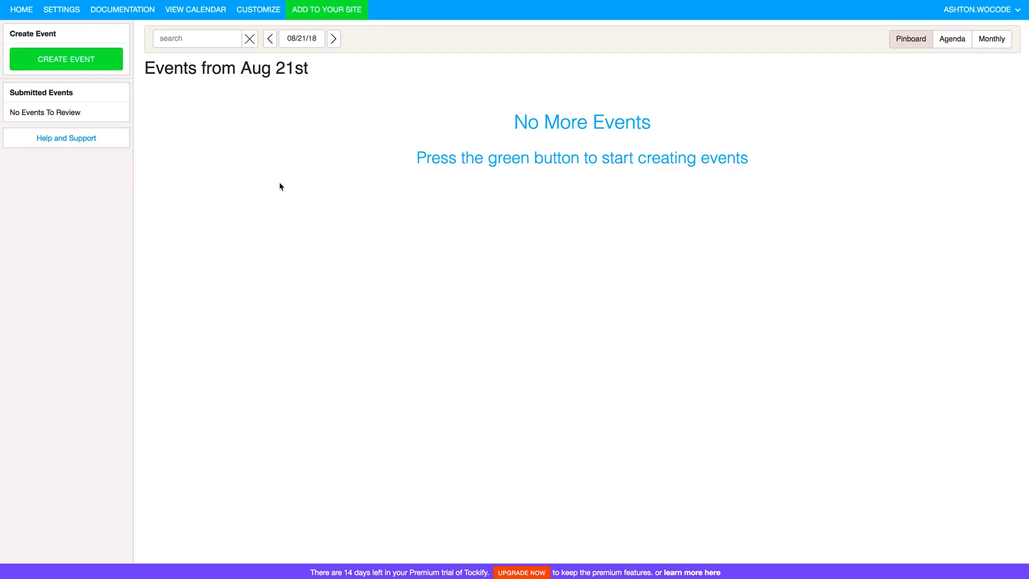
# Create a new event titled 'Ashton's Birthday Bash' dated August 23, 2018
pyautogui.click(64, 63)
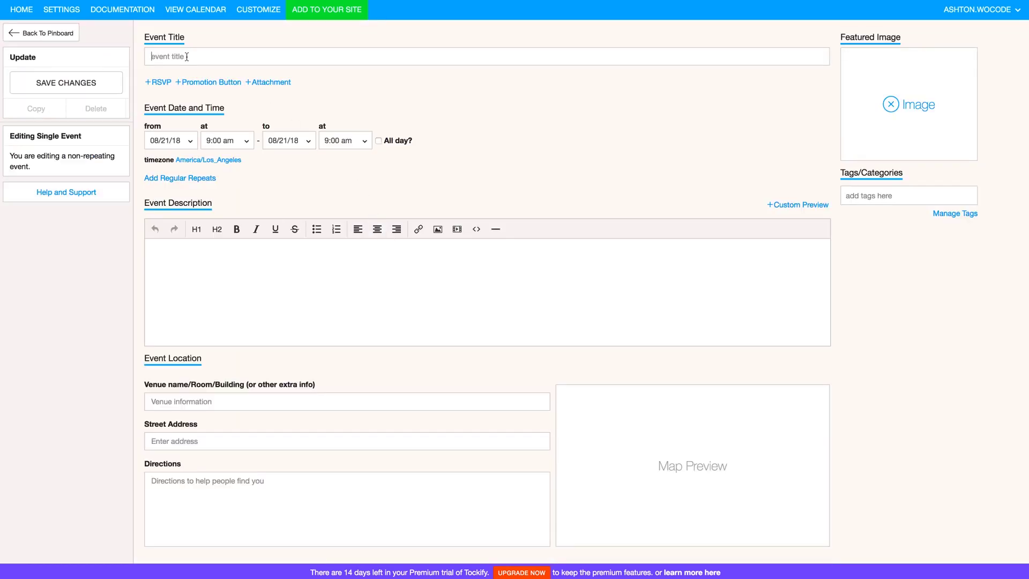
pyautogui.write('Asht')
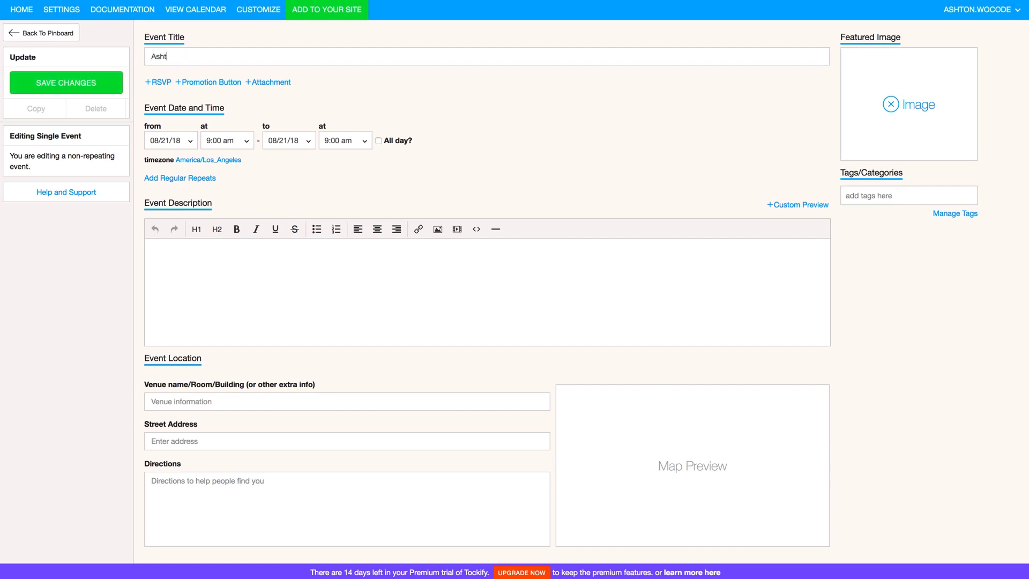
pyautogui.write("on's Birthday Bash")
pyautogui.click(184, 141)
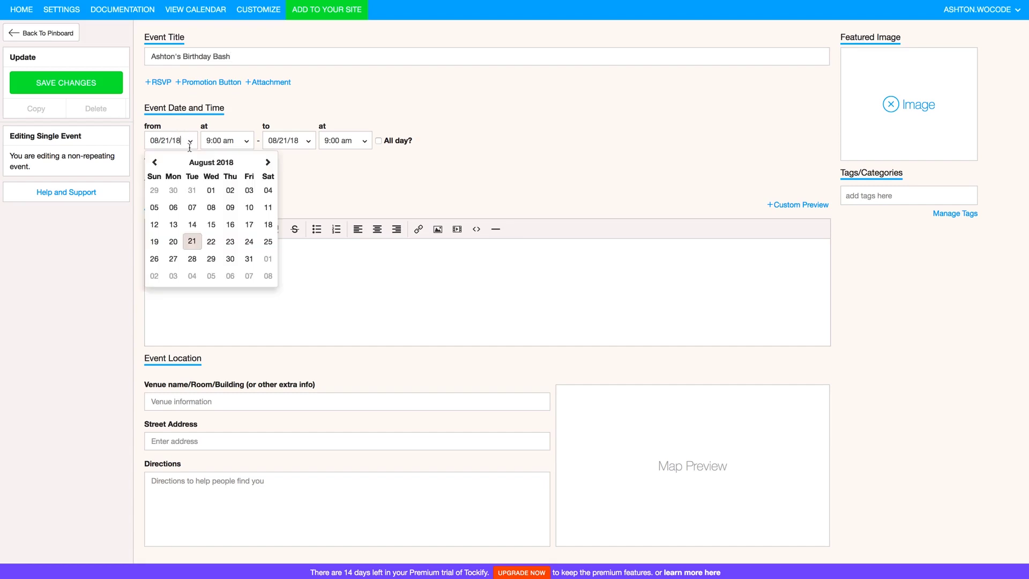
pyautogui.click(229, 244)
# Set the event to run 6:00 pm to 10:00 pm as a single, non-repeating event
pyautogui.click(242, 141)
pyautogui.scroll(-10, 236, 231)
pyautogui.scroll(3, 236, 232)
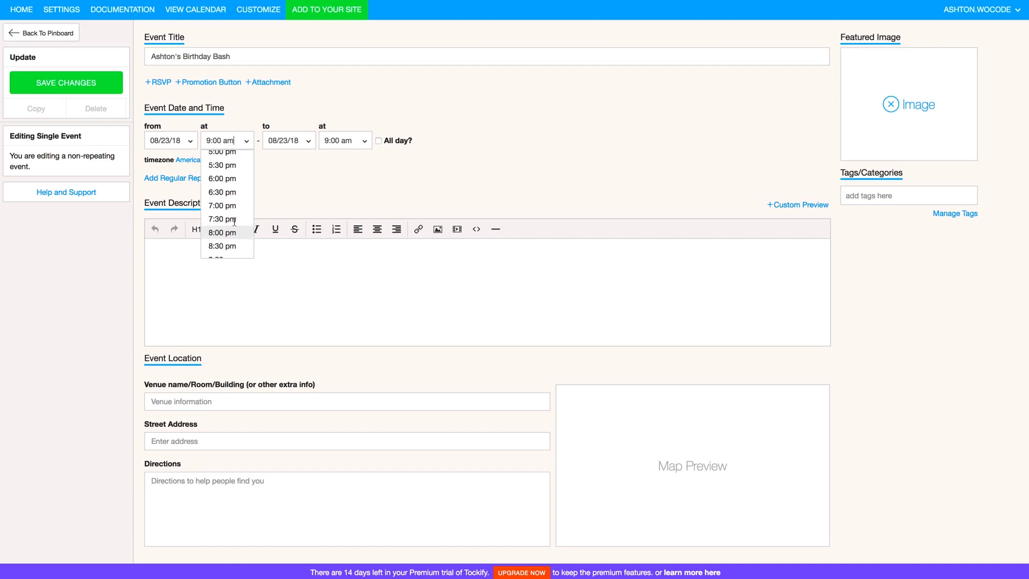
pyautogui.click(224, 185)
pyautogui.click(359, 141)
pyautogui.scroll(-10, 343, 209)
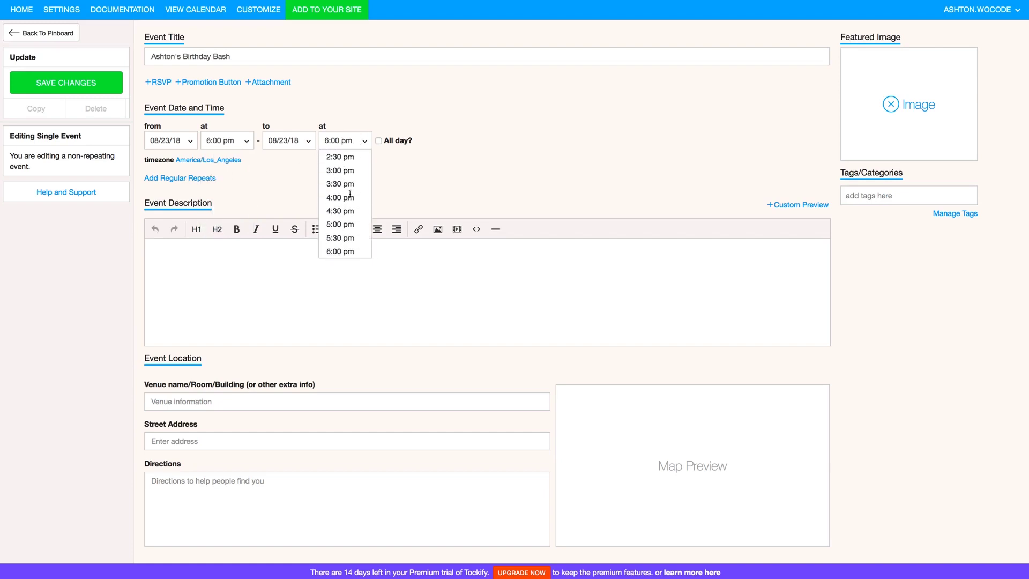
pyautogui.click(339, 209)
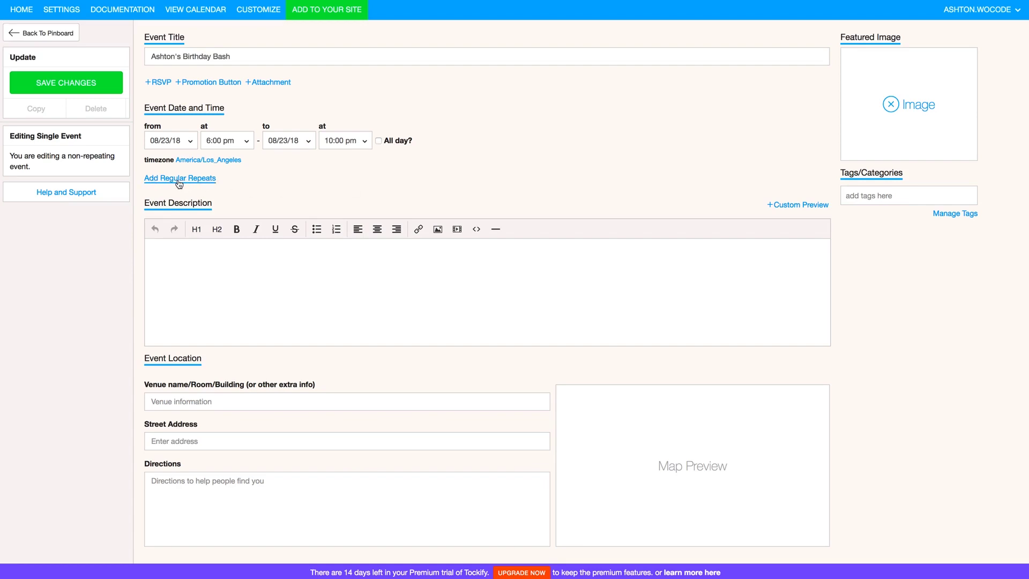
pyautogui.click(179, 181)
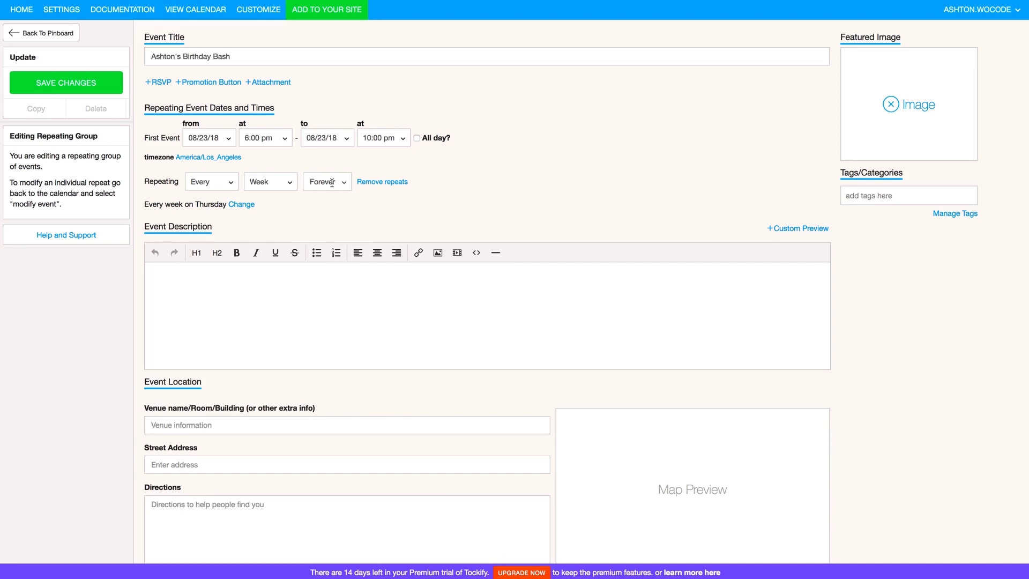
pyautogui.click(380, 182)
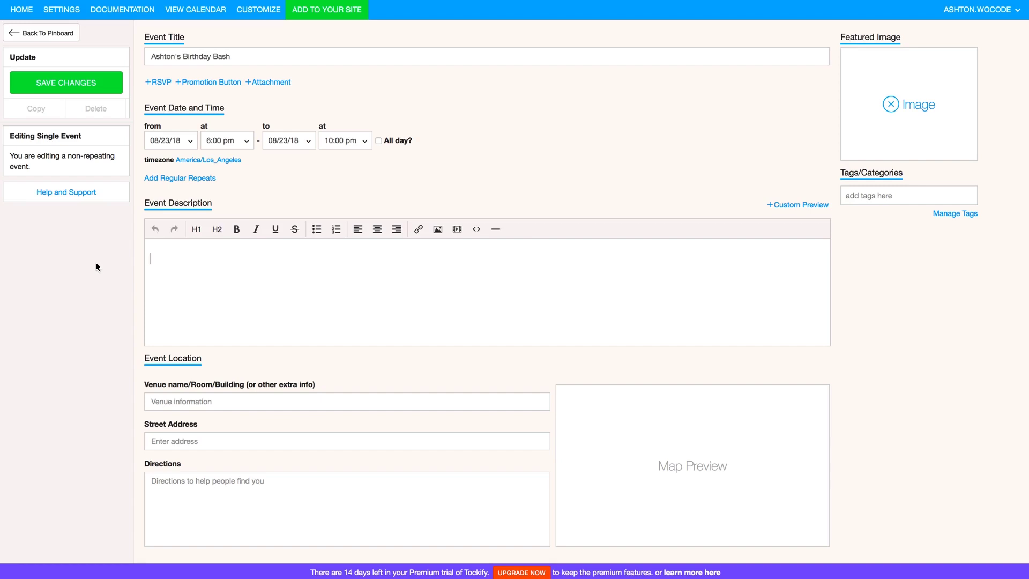
# Add the description 'Join me for a birthday bash celebration!', save the event, and return to the pinboard
pyautogui.write('Join me for a birthday bas')
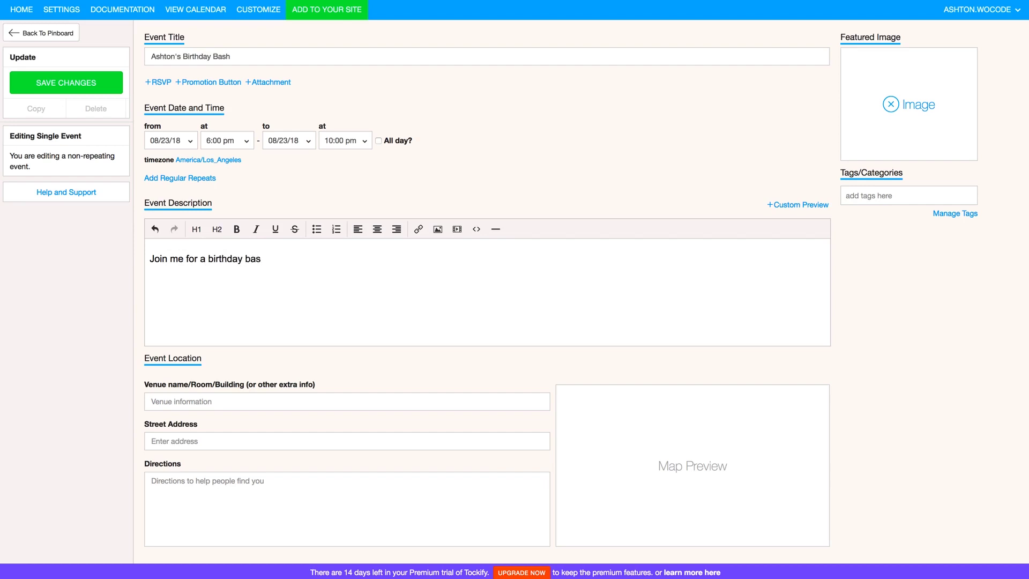
pyautogui.write('h celebration!')
pyautogui.scroll(-1, 220, 337)
pyautogui.click(217, 375)
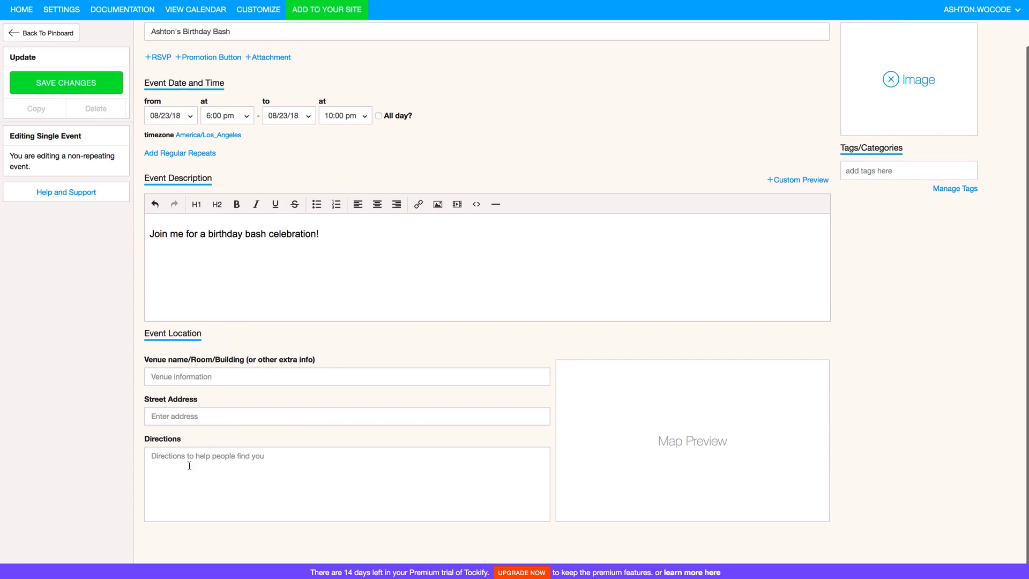
pyautogui.click(191, 379)
pyautogui.click(63, 82)
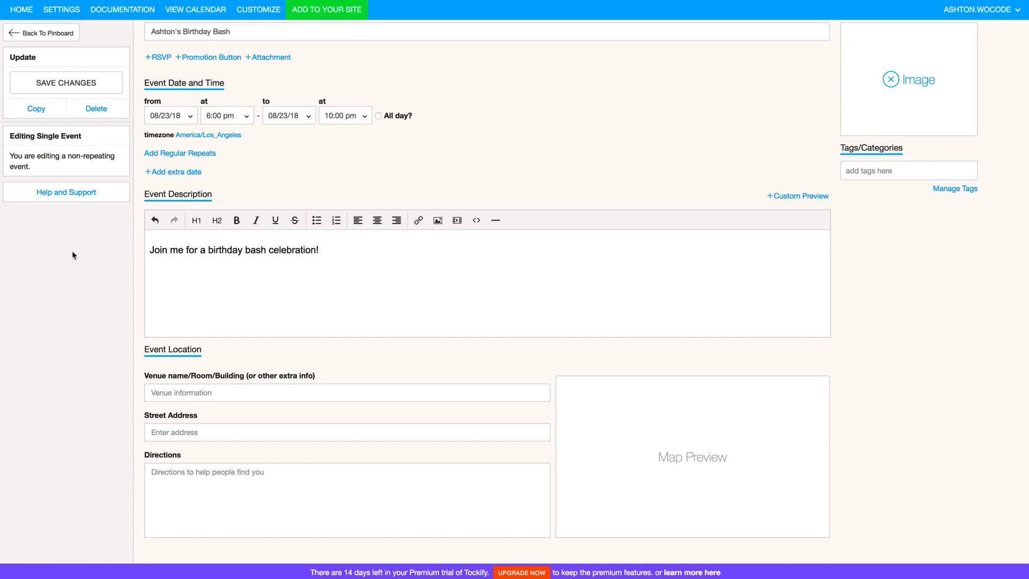
pyautogui.click(41, 35)
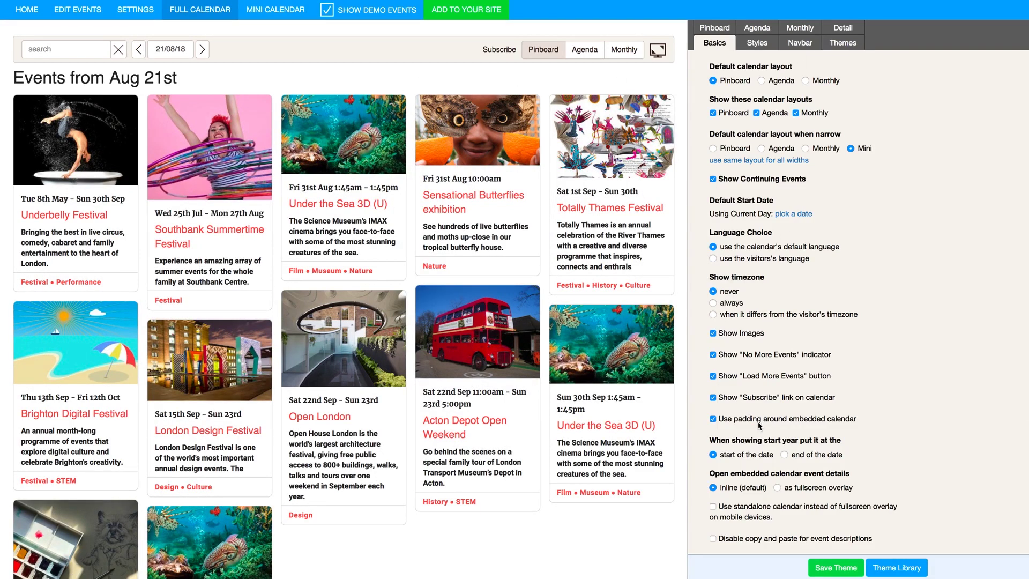
# Turn Show Demo Events off to preview only the birthday event, then back on
pyautogui.scroll(-1, 760, 425)
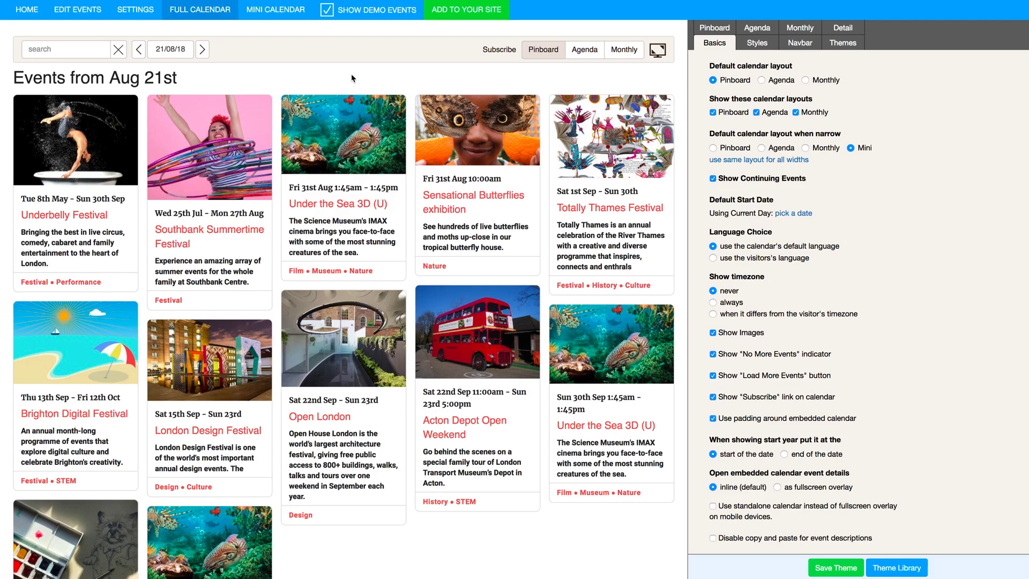
pyautogui.click(327, 10)
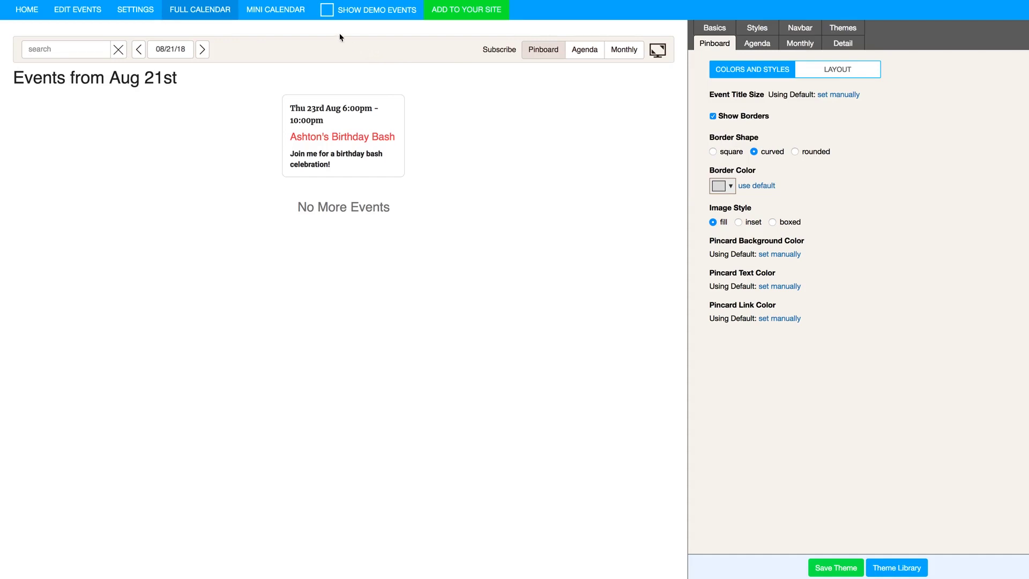
pyautogui.click(327, 10)
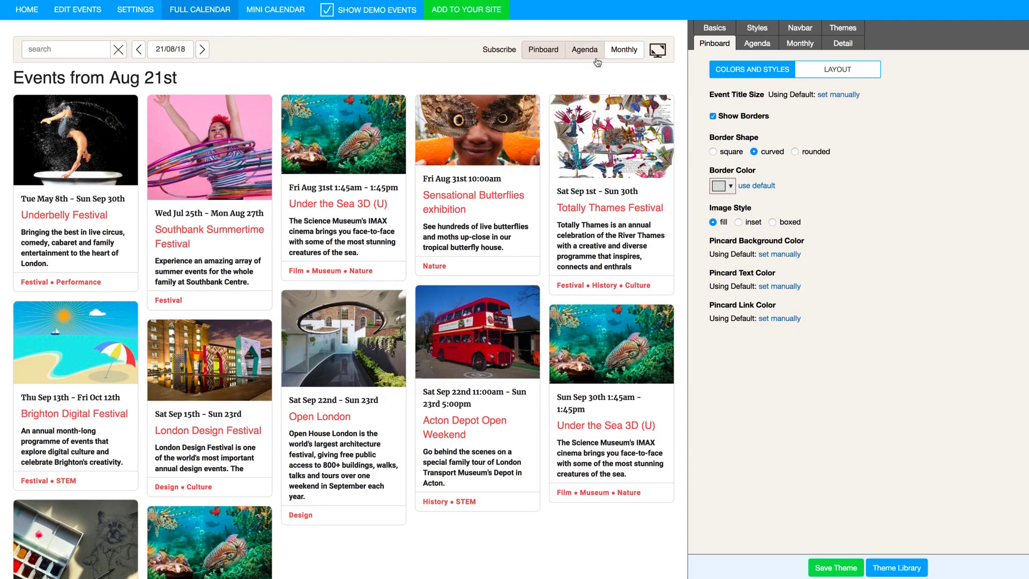
# Switch the calendar preview to the Agenda layout, then to Monthly
pyautogui.click(544, 55)
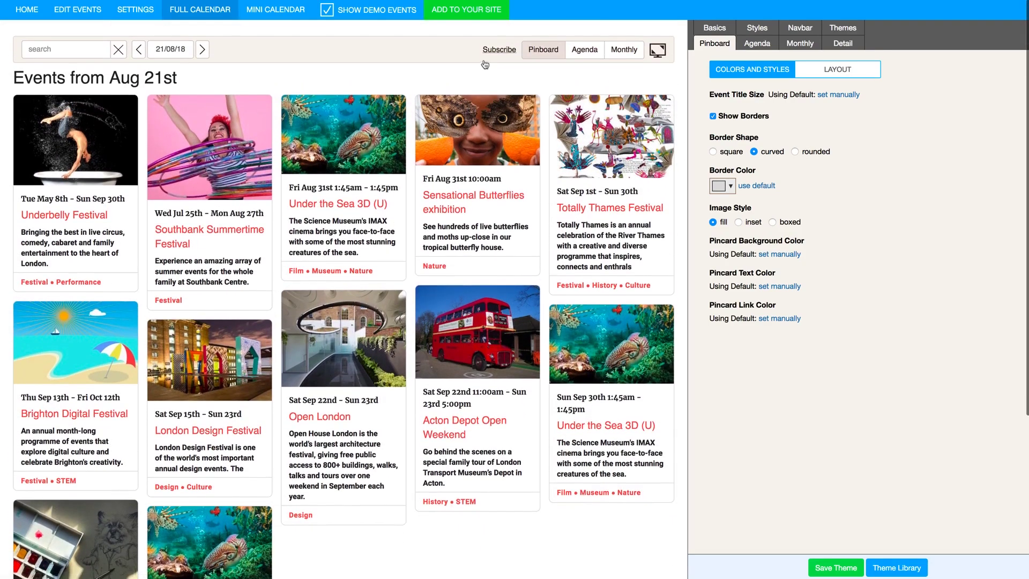
pyautogui.click(585, 50)
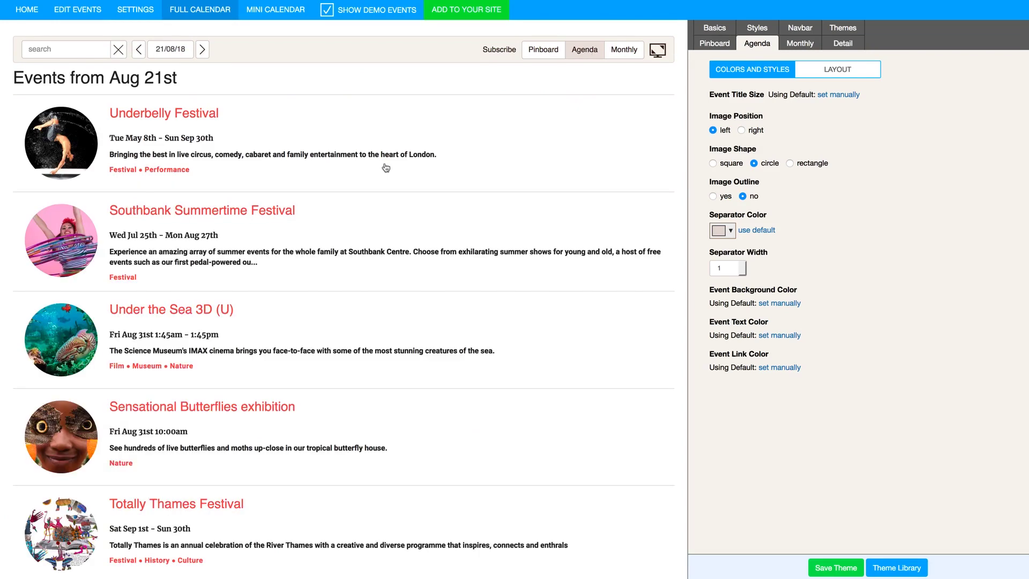
pyautogui.scroll(-5, 384, 166)
pyautogui.scroll(5, 443, 151)
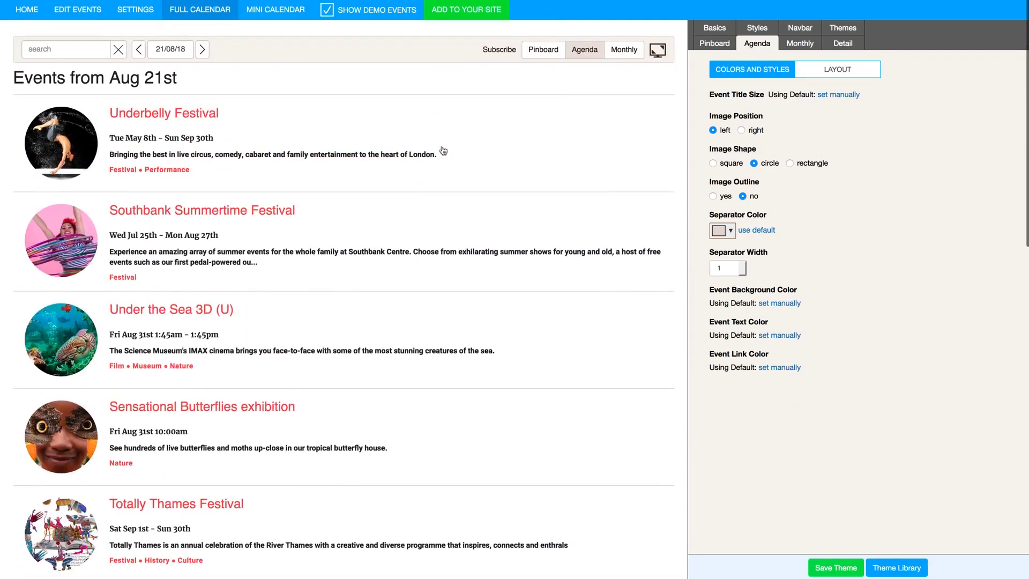
pyautogui.click(616, 48)
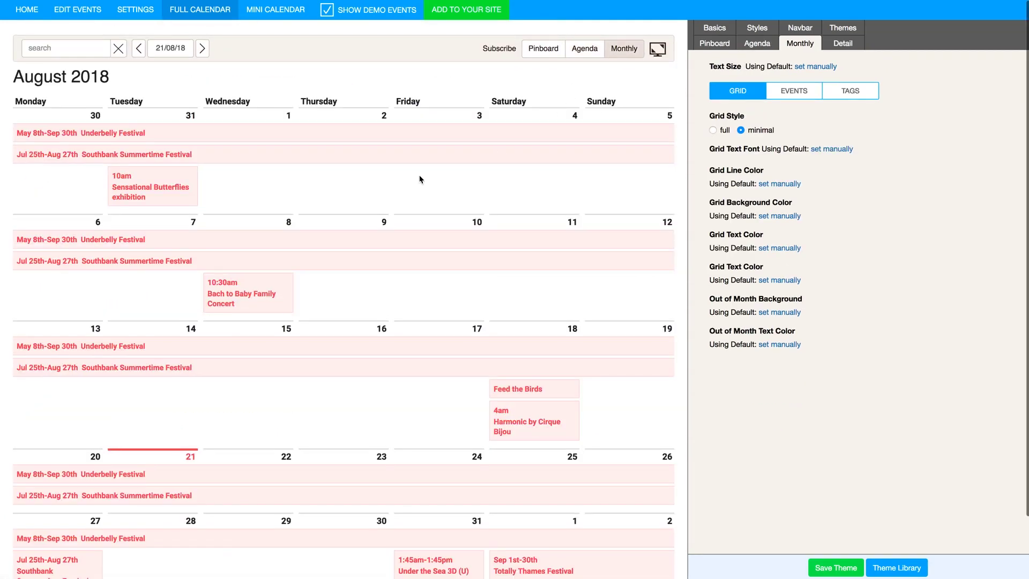
pyautogui.scroll(-1, 419, 174)
pyautogui.scroll(1, 417, 177)
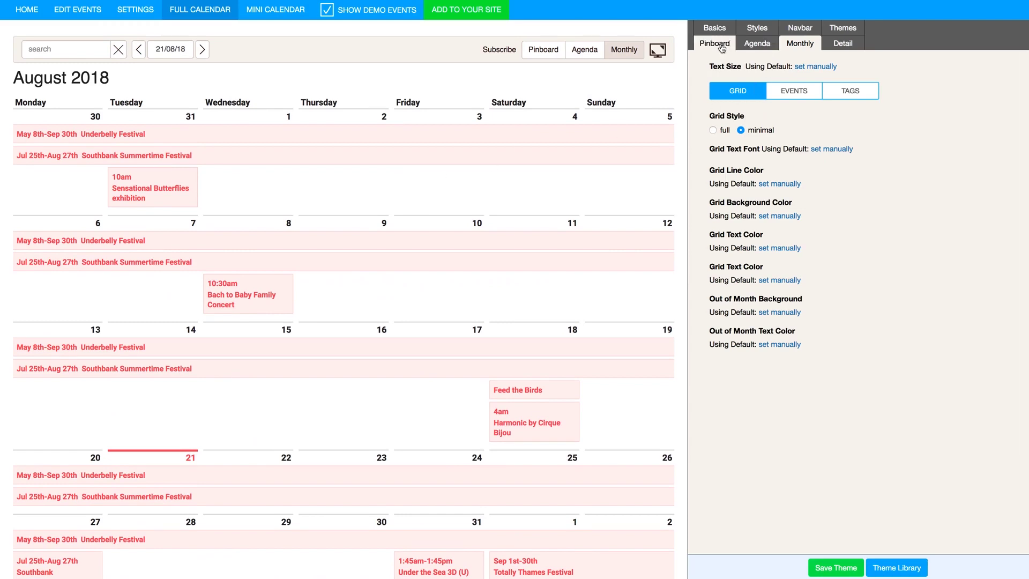
# Browse the Agenda, Pinboard, Basics and Styles settings tabs
pyautogui.click(750, 47)
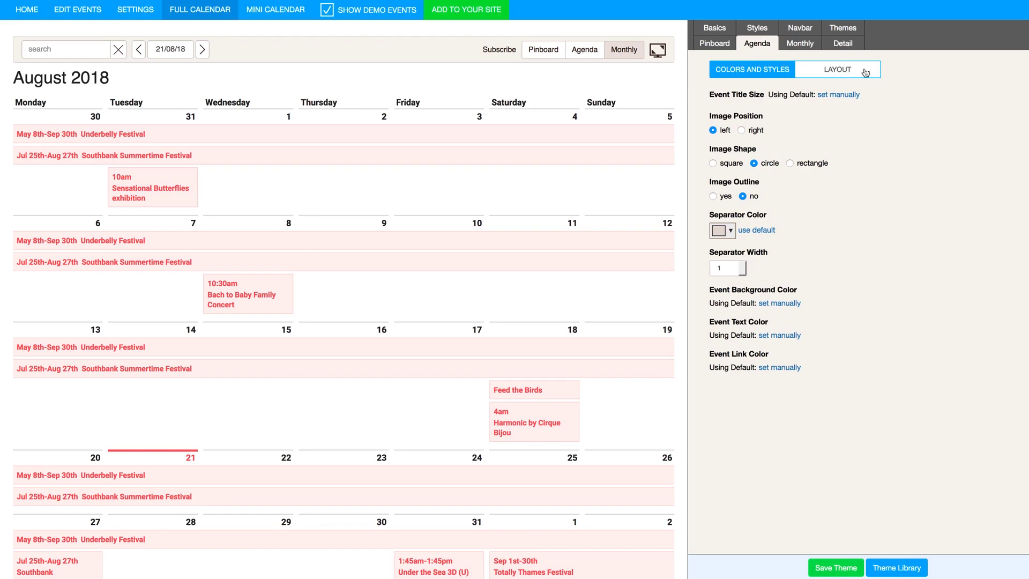
pyautogui.click(719, 48)
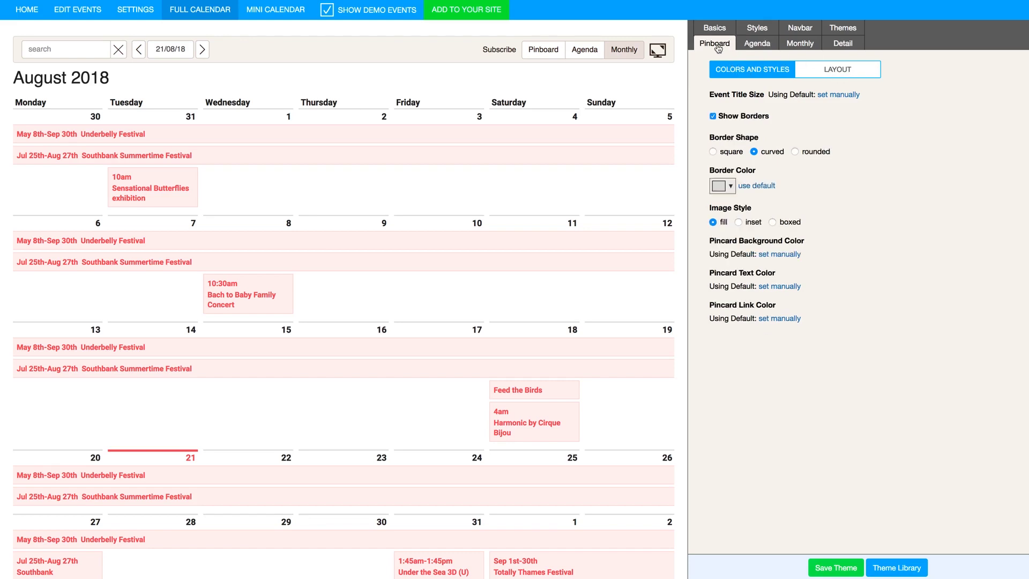
pyautogui.click(727, 32)
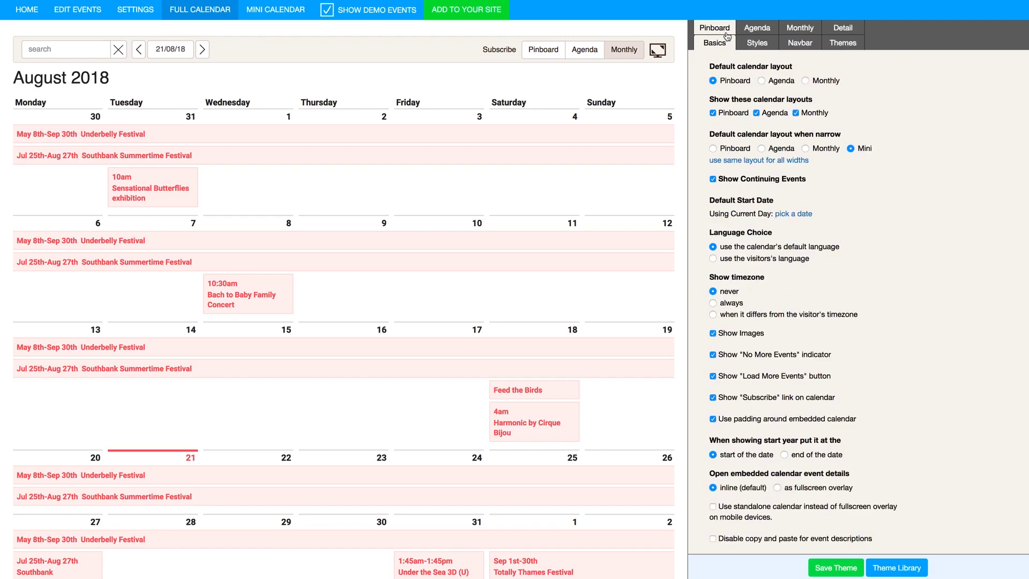
pyautogui.click(759, 44)
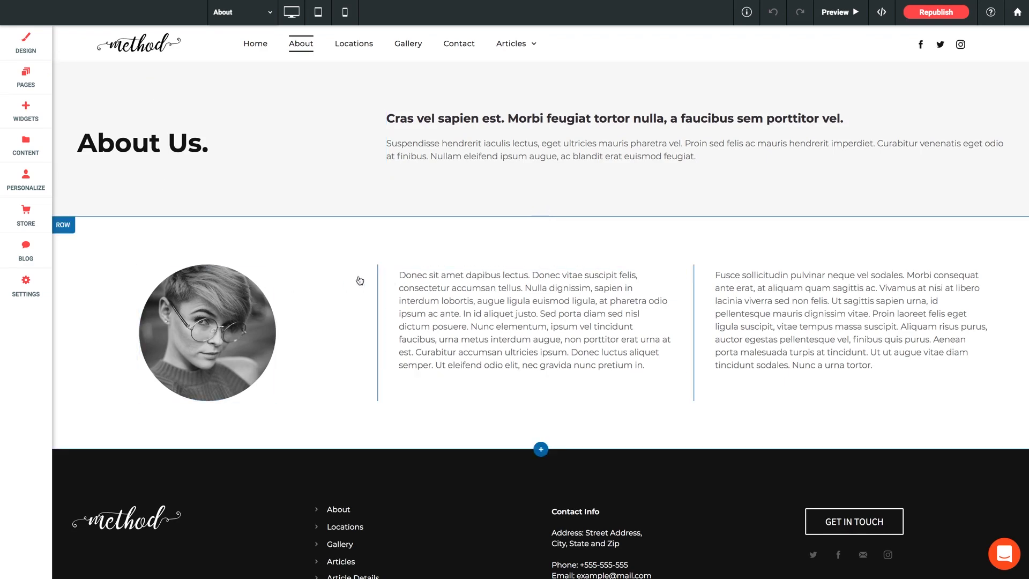
# Drag the Tockify widget from Widgets › Basics above the photo row, then close its settings
pyautogui.click(26, 110)
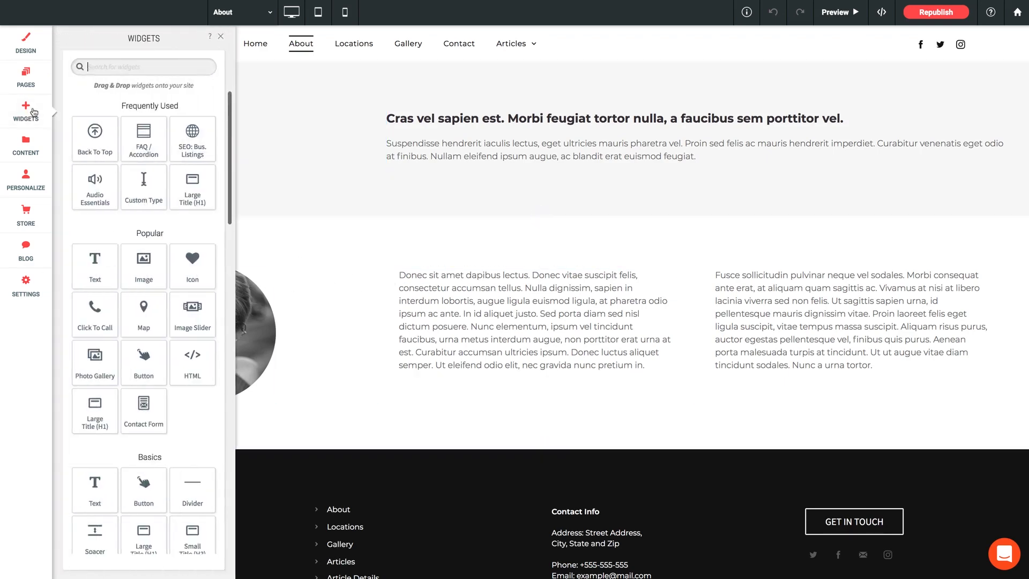
pyautogui.scroll(-7, 135, 250)
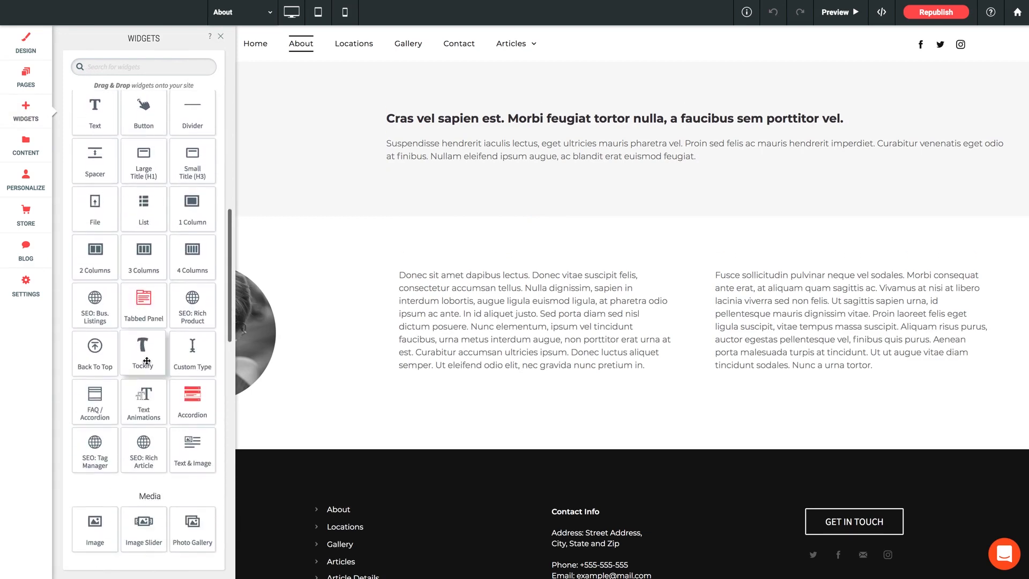
pyautogui.moveTo(146, 361); pyautogui.dragTo(500, 239)
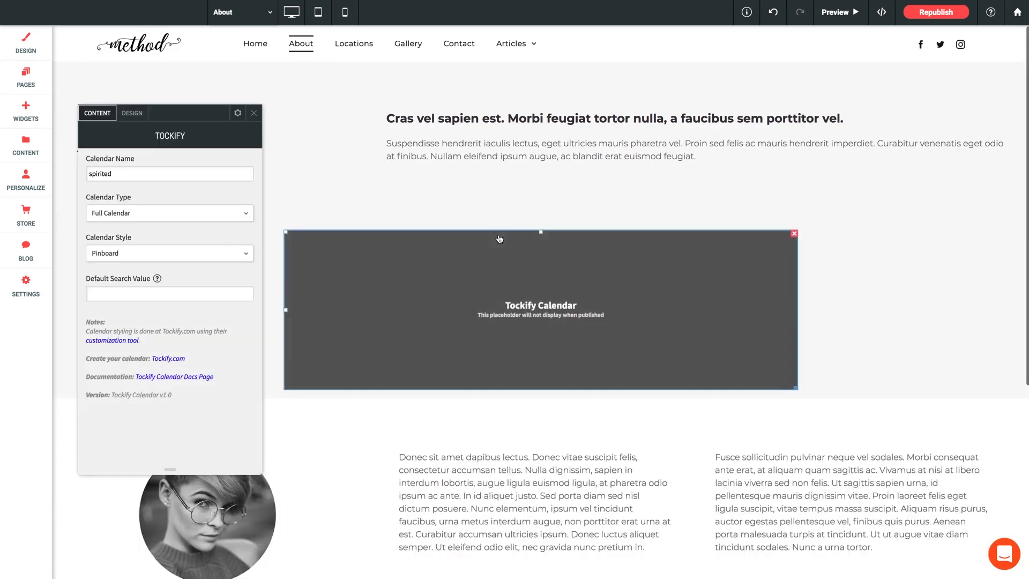
pyautogui.scroll(-1, 436, 258)
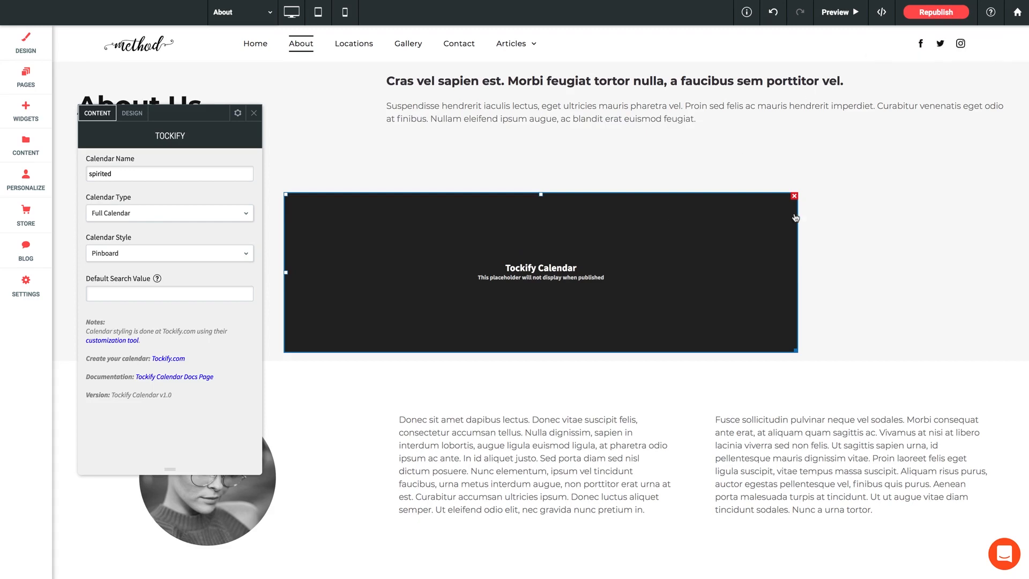
pyautogui.scroll(-1, 532, 379)
pyautogui.scroll(2, 531, 379)
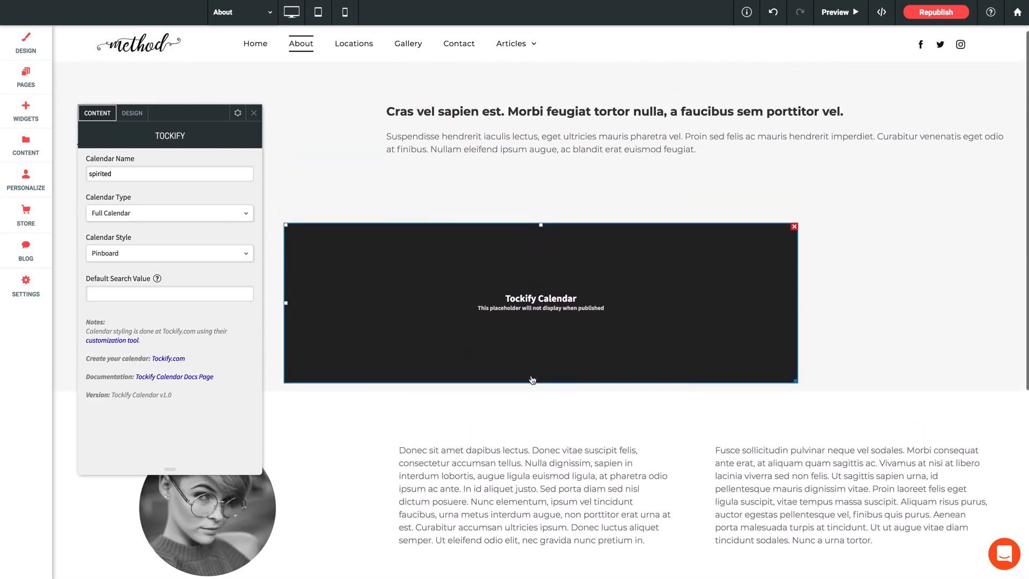
pyautogui.scroll(-2, 532, 379)
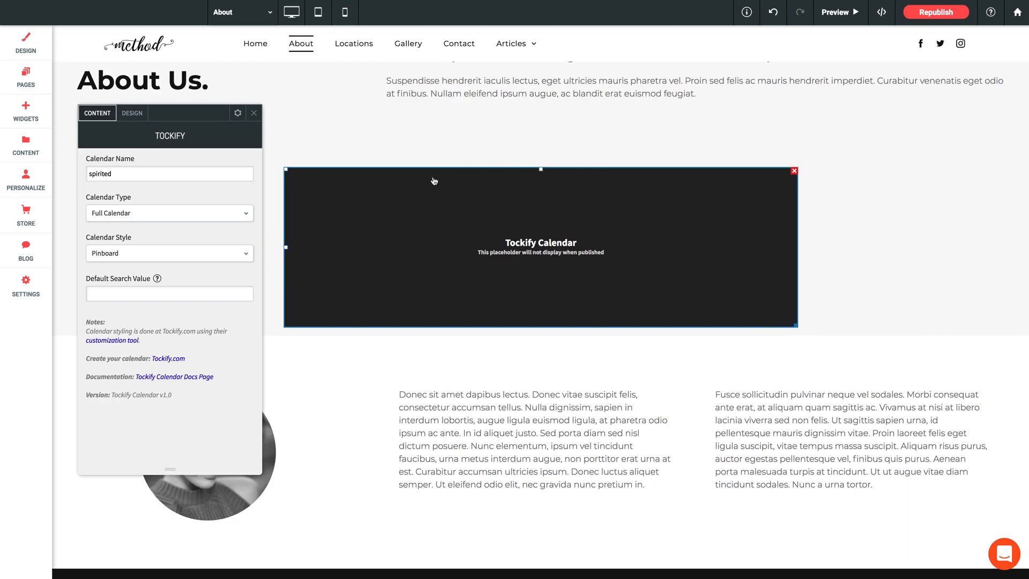
pyautogui.click(255, 114)
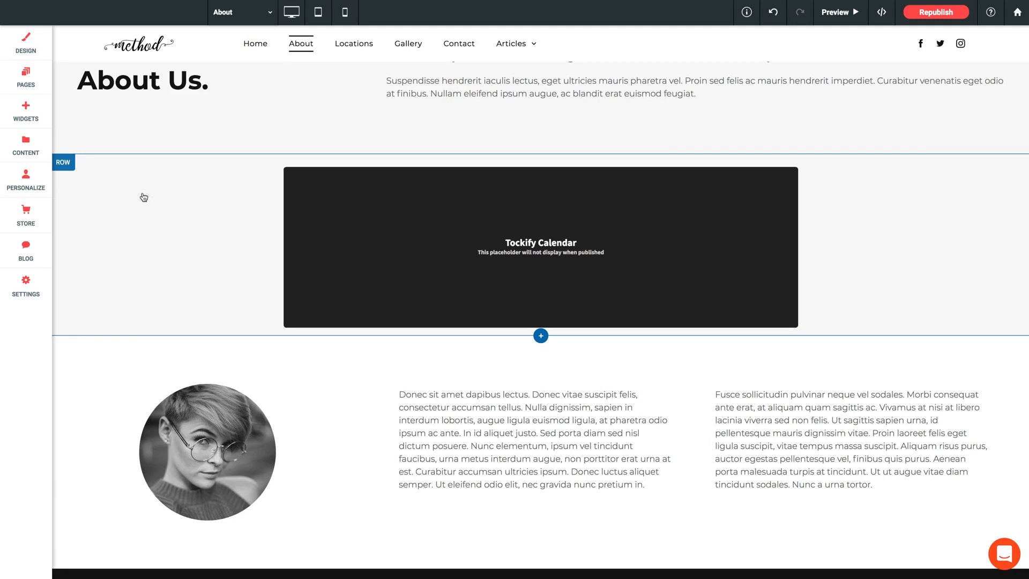
# Check the row design settings, then confirm the Tockify block's Calendar Name is 'spirited'
pyautogui.click(170, 199)
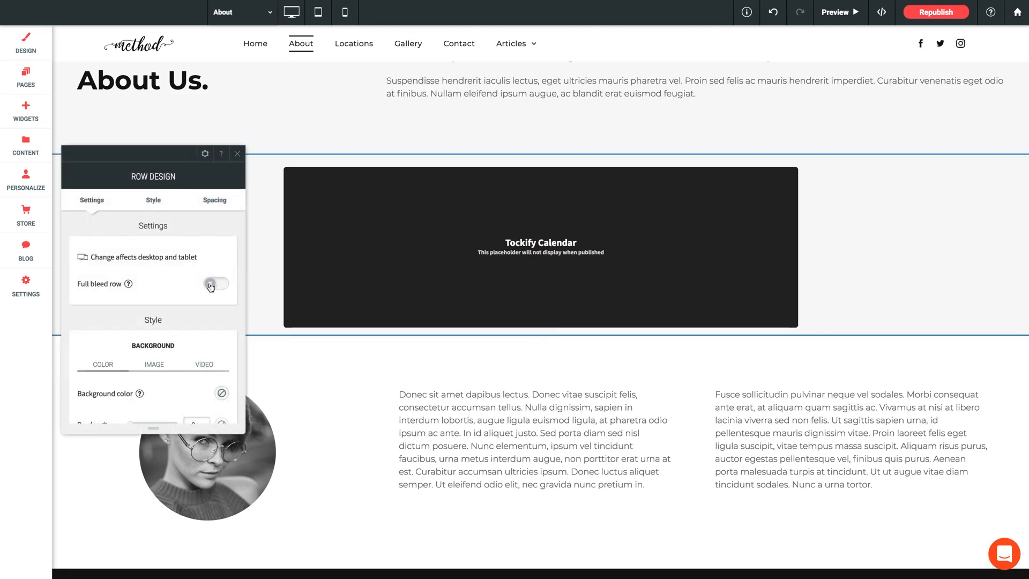
pyautogui.click(237, 154)
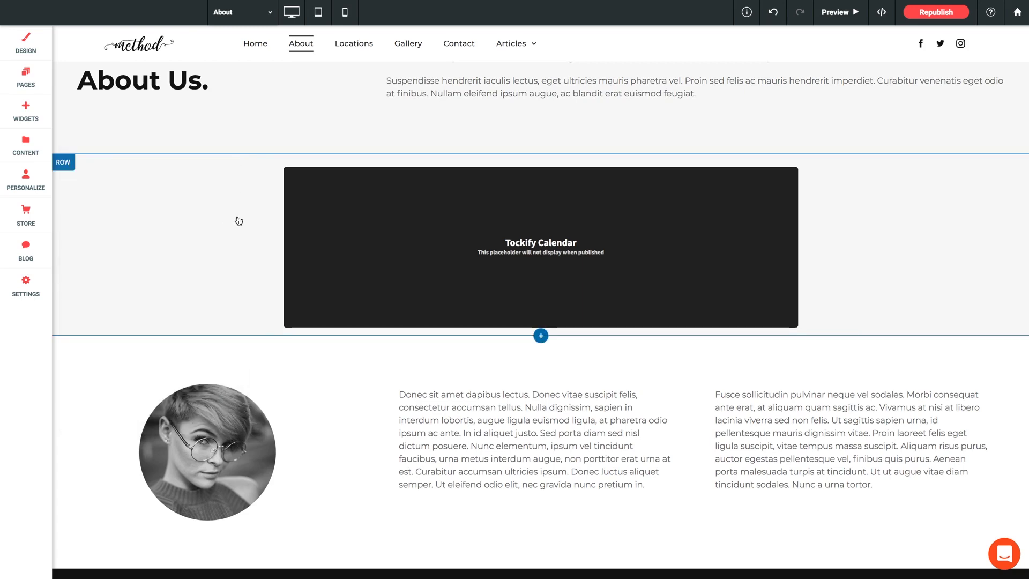
pyautogui.click(513, 224)
pyautogui.click(513, 224)
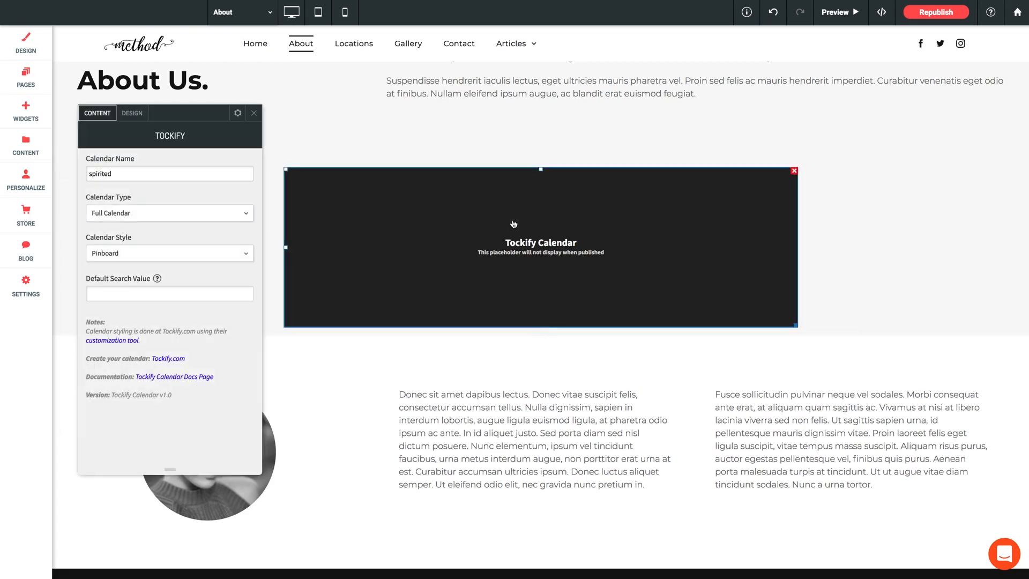
pyautogui.click(92, 175)
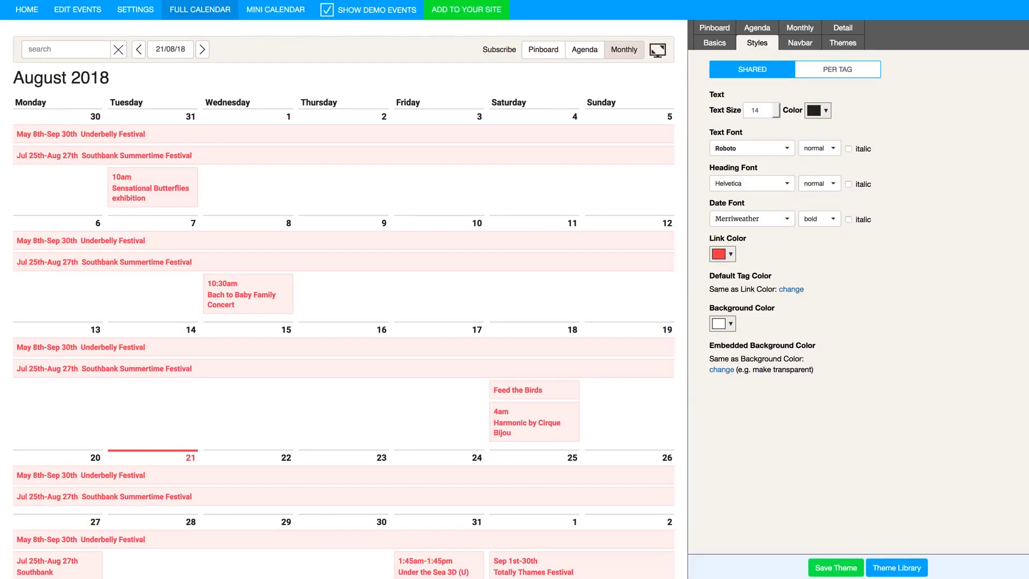
# View the Tockify calendar's Settings, then the Edit Events page
pyautogui.click(141, 14)
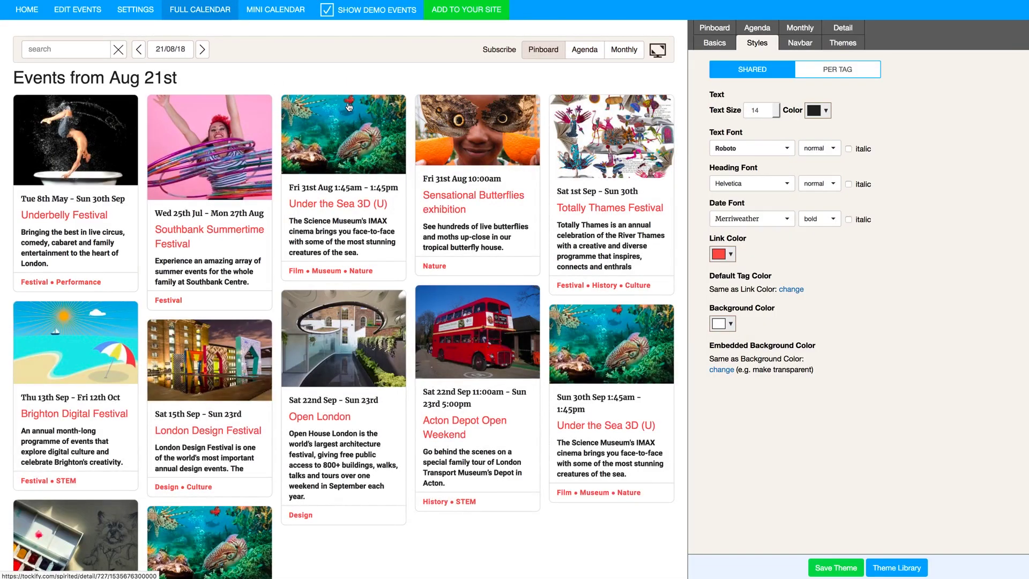
pyautogui.click(82, 11)
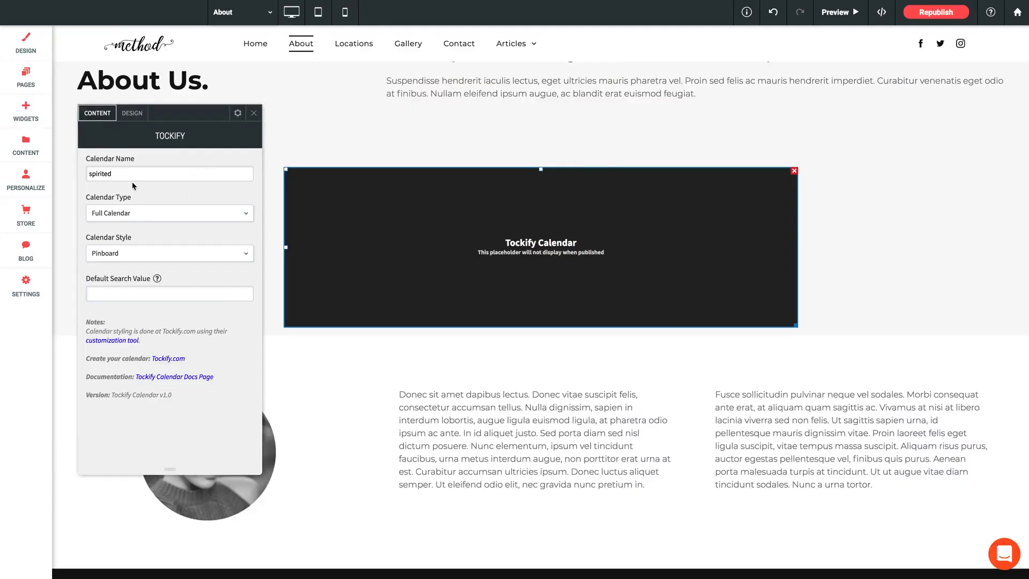
# Point the Tockify block to the ashton.wocode calendar as a Full Calendar
pyautogui.moveTo(133, 175); pyautogui.dragTo(76, 175)
pyautogui.write('ashton.wocode')
pyautogui.click(223, 215)
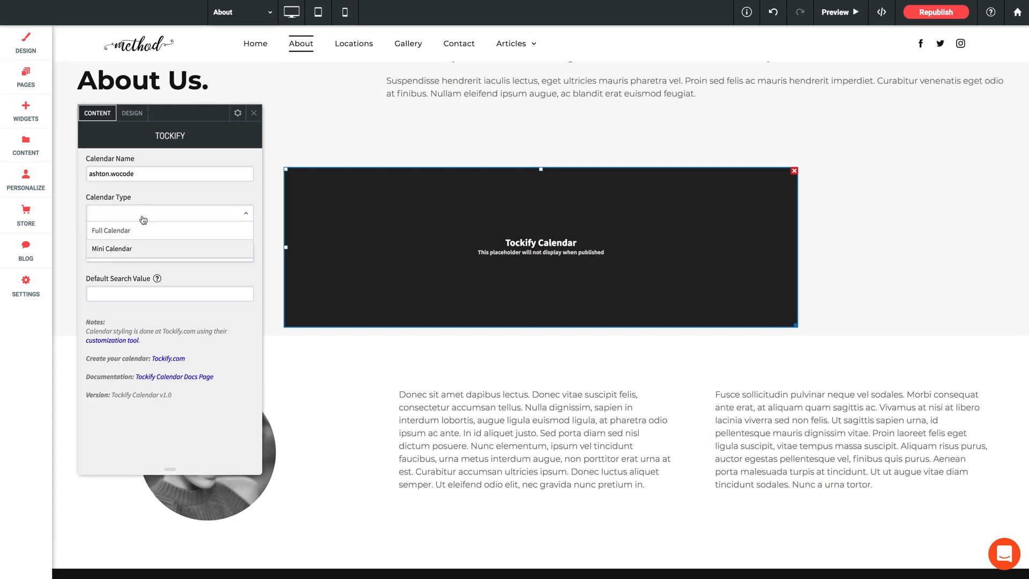
pyautogui.press('Return')
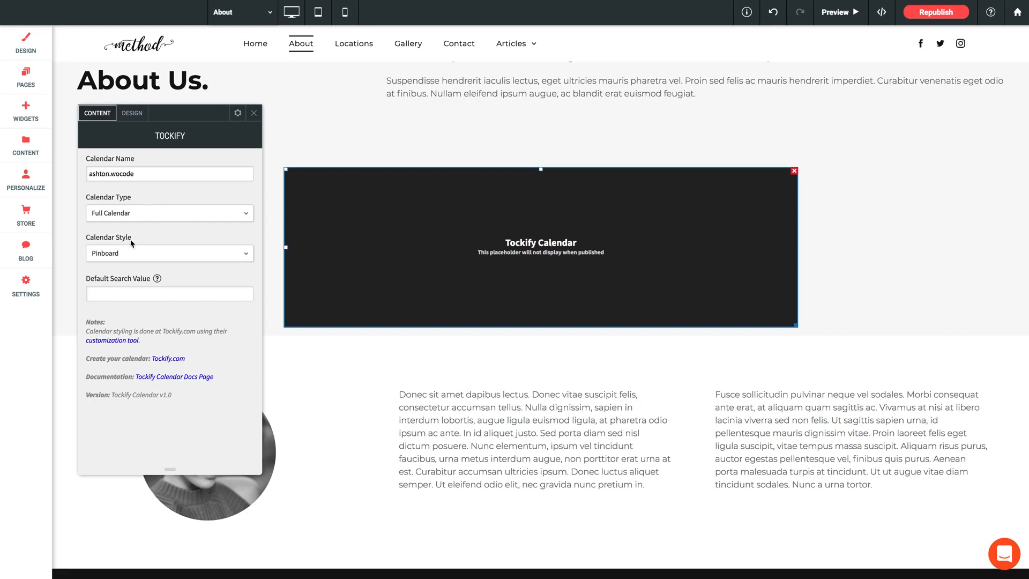
# Keep Pinboard as the calendar style and view the block's design options
pyautogui.click(138, 253)
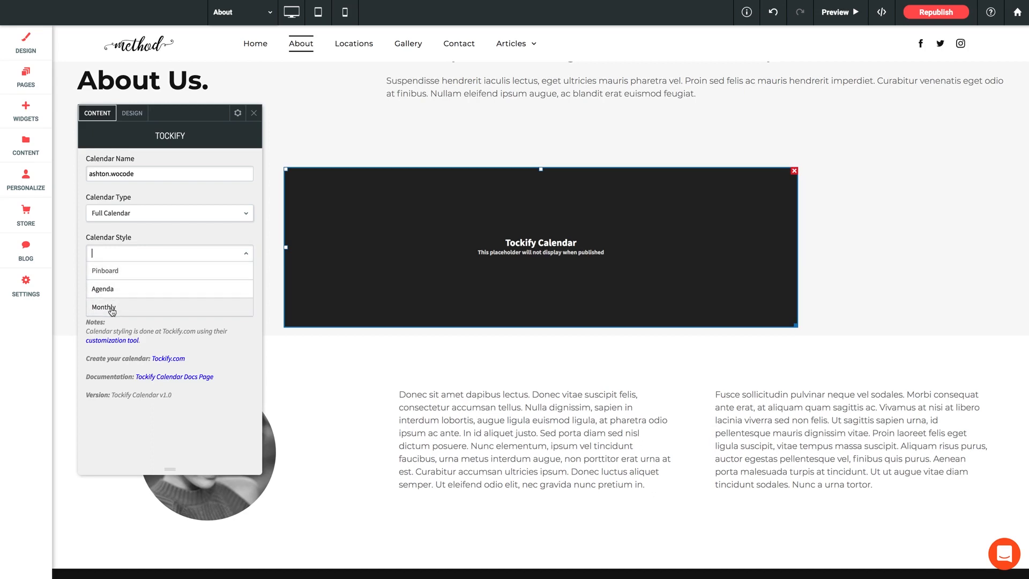
pyautogui.click(151, 233)
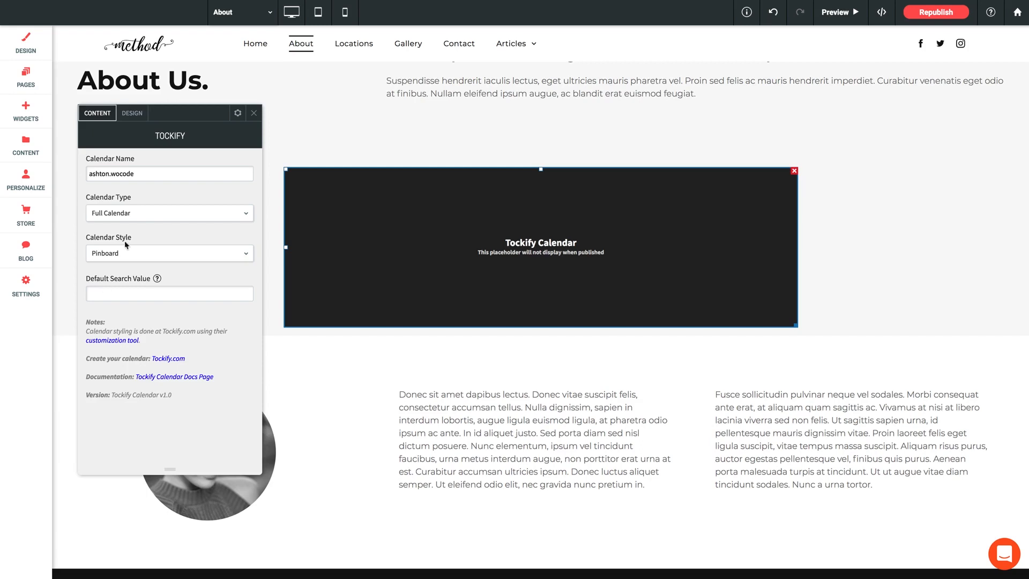
pyautogui.click(132, 114)
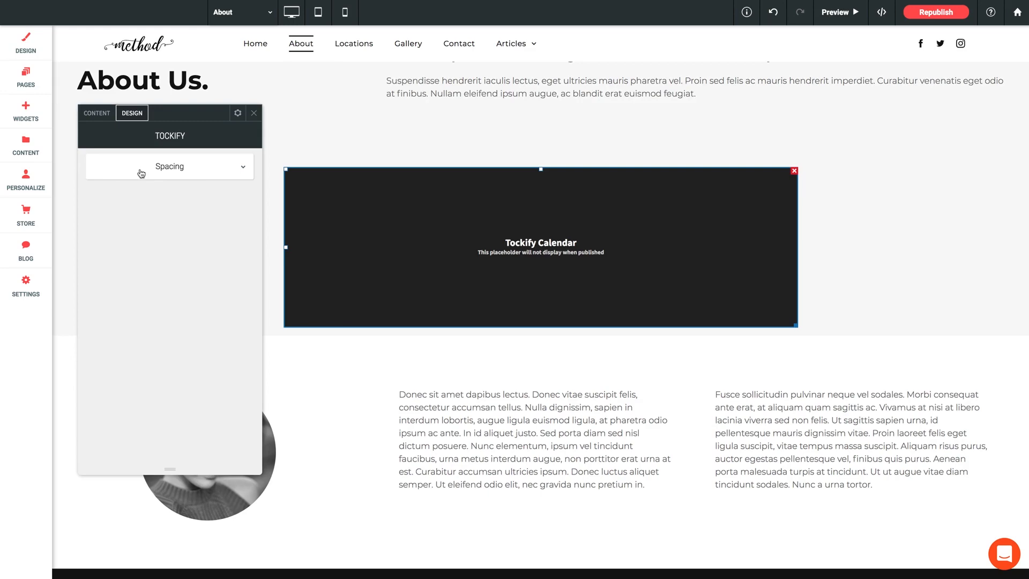
# Close the calendar block settings, republish the site, and open the published site
pyautogui.click(254, 113)
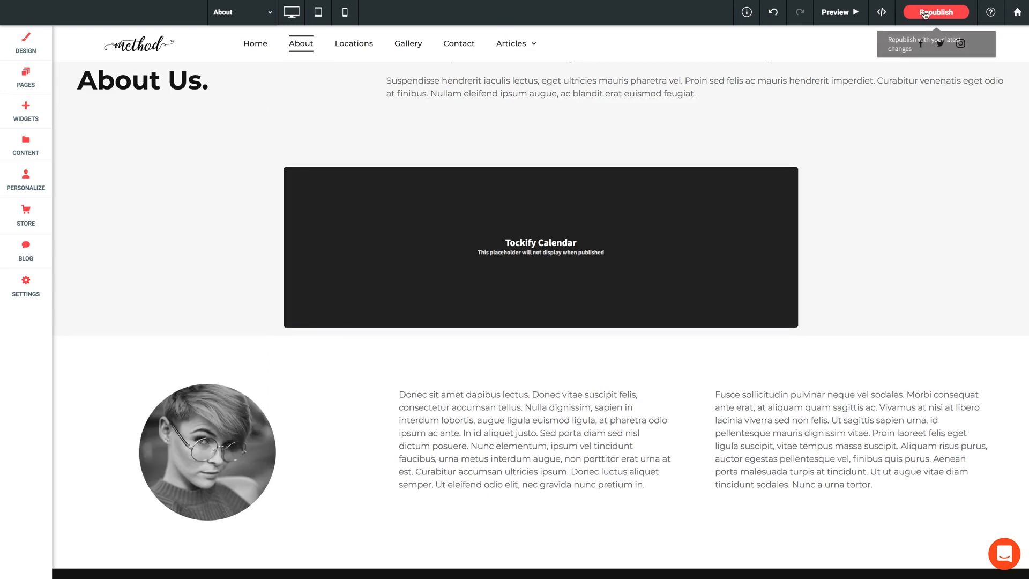
pyautogui.click(925, 13)
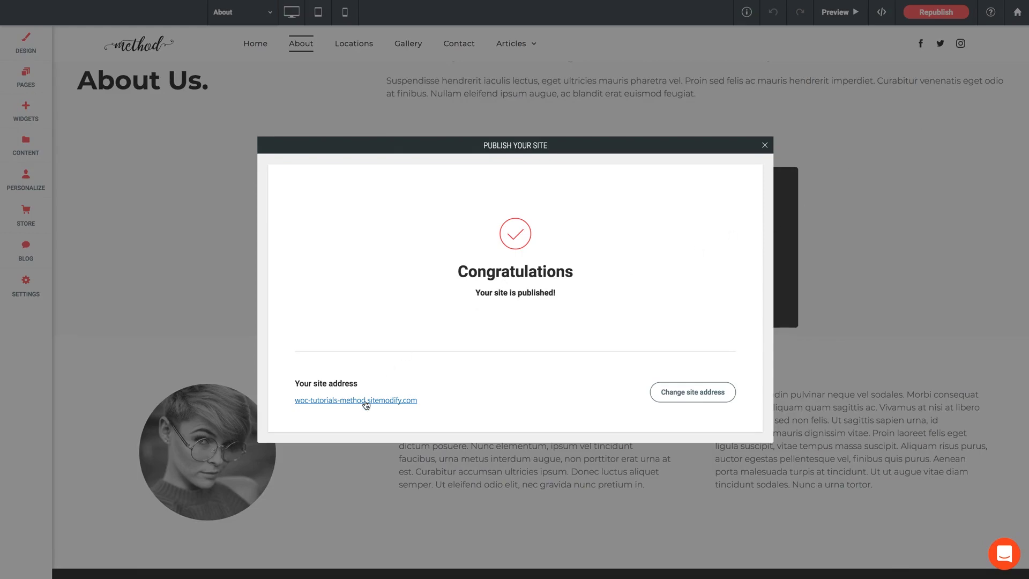
pyautogui.click(366, 403)
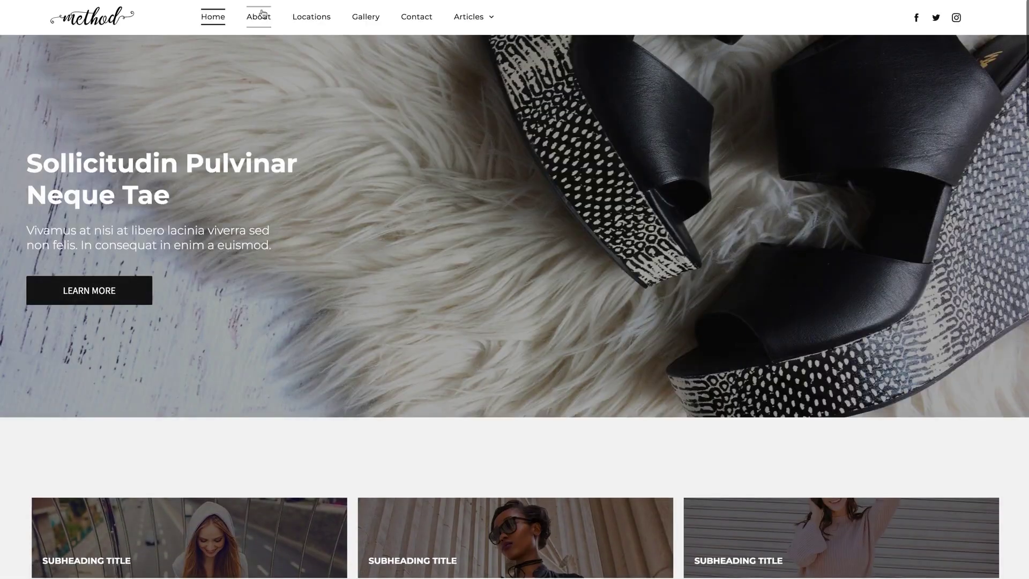
# Go to the live About page and check the calendar showing Ashton's Birthday Bash
pyautogui.click(262, 14)
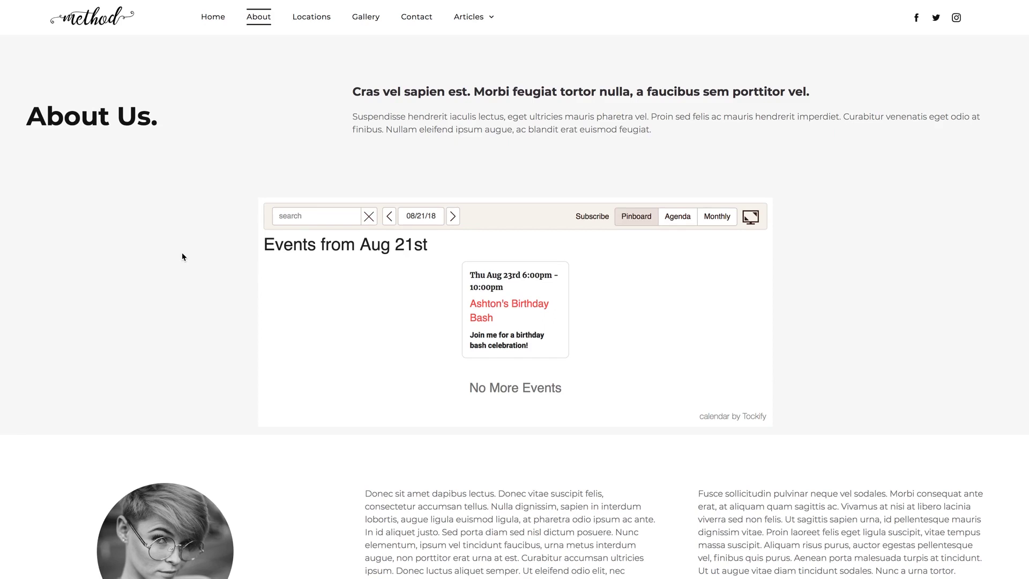
pyautogui.scroll(-1, 171, 278)
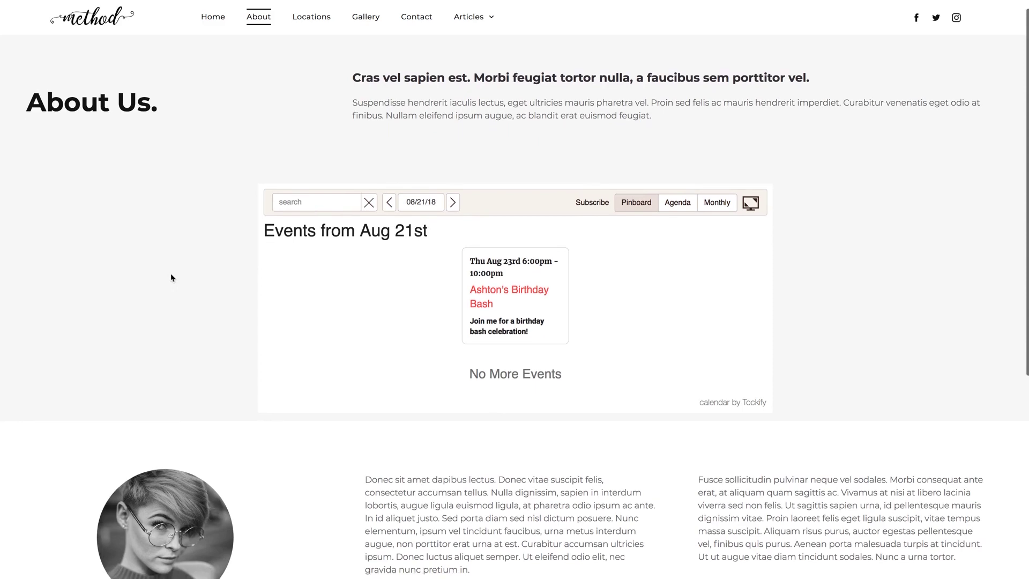
pyautogui.scroll(-1, 171, 278)
pyautogui.scroll(1, 171, 278)
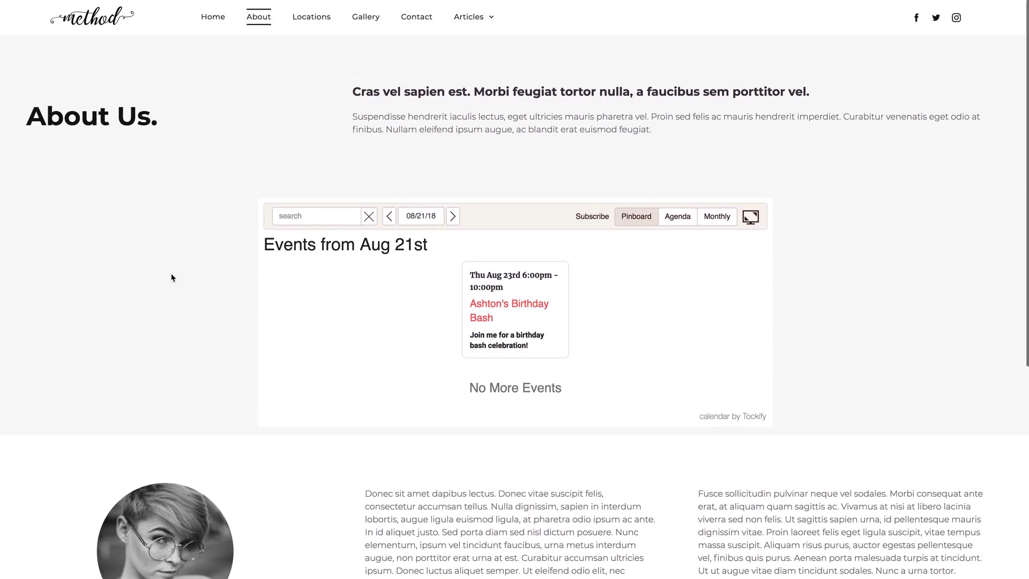